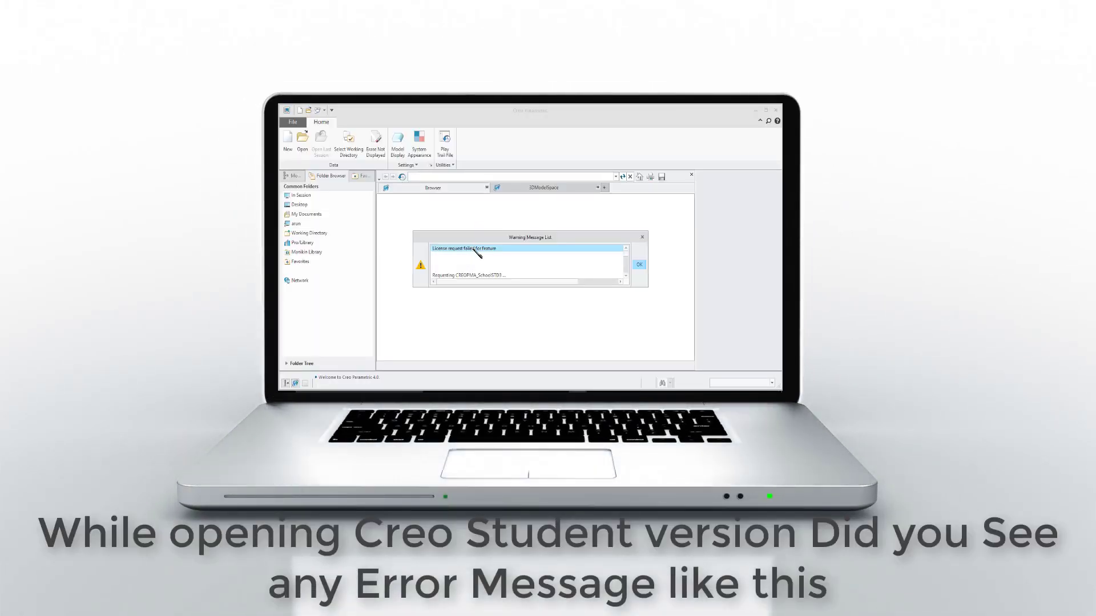
{"action": "scroll", "coordinate": [486, 268], "scroll_direction": "down", "scroll_amount": 1}
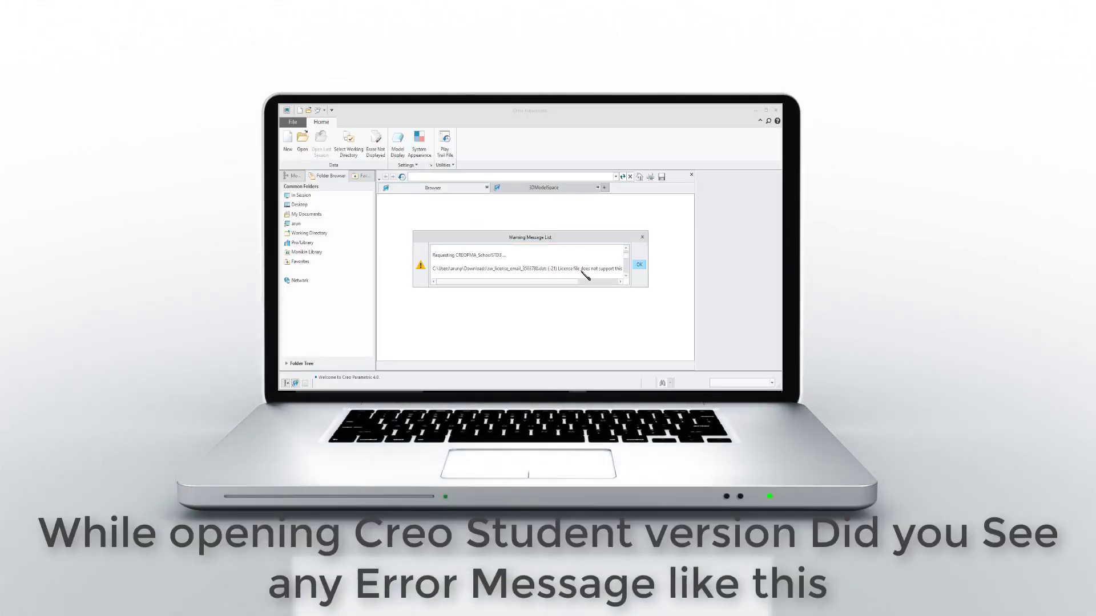
{"action": "scroll", "coordinate": [586, 274], "scroll_direction": "down", "scroll_amount": 1}
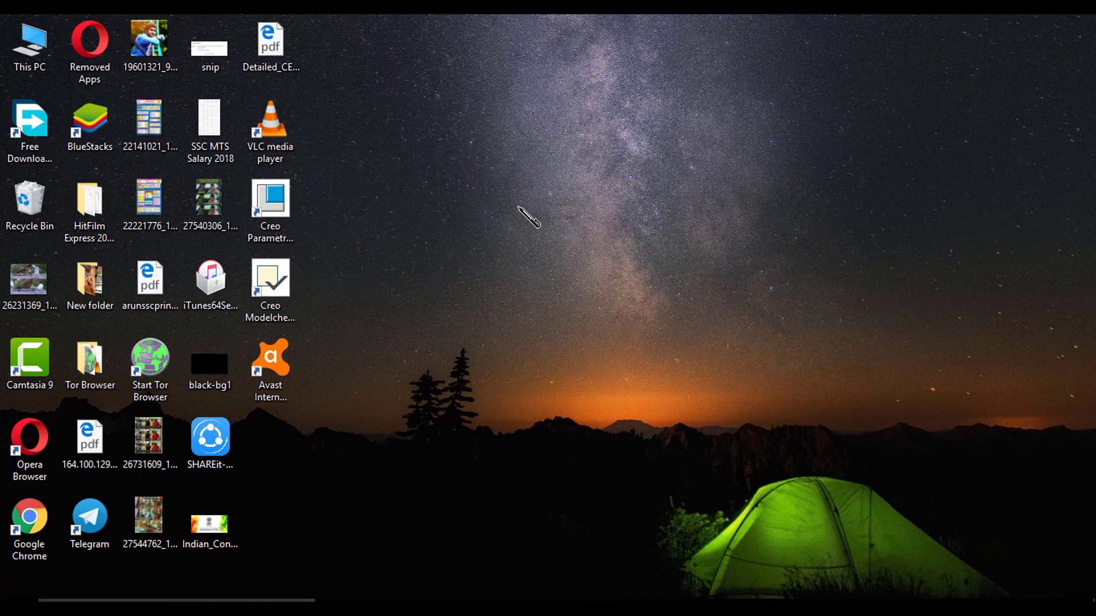
- Refresh the desktop, launch Creo Parametric, and acknowledge its license failure warning list
{"action": "right_click", "coordinate": [519, 207]}
{"action": "left_click", "coordinate": [541, 274]}
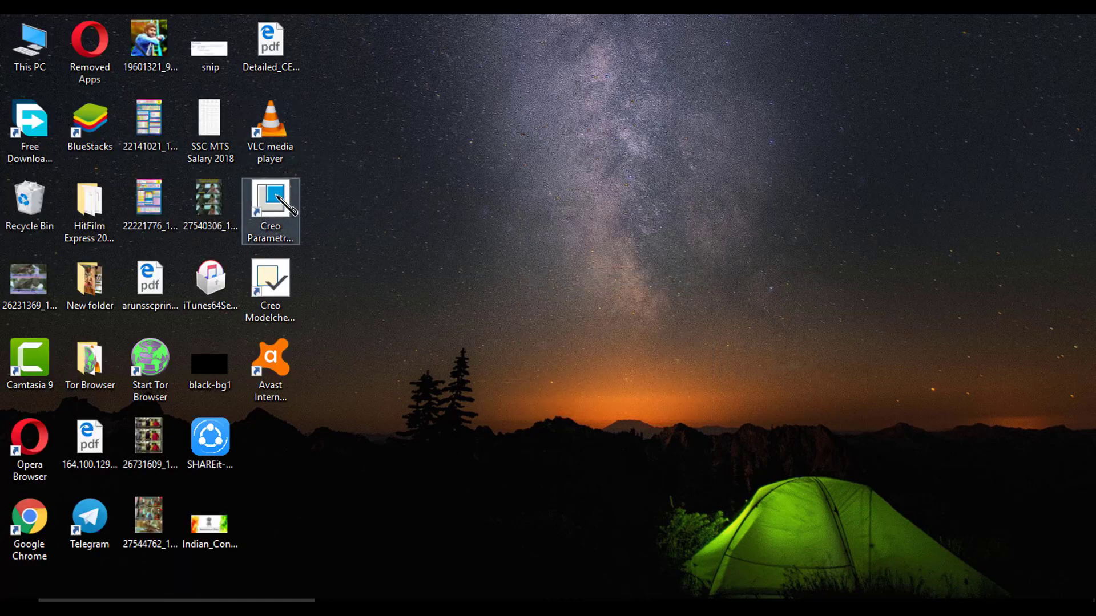
{"action": "double_click", "coordinate": [274, 203]}
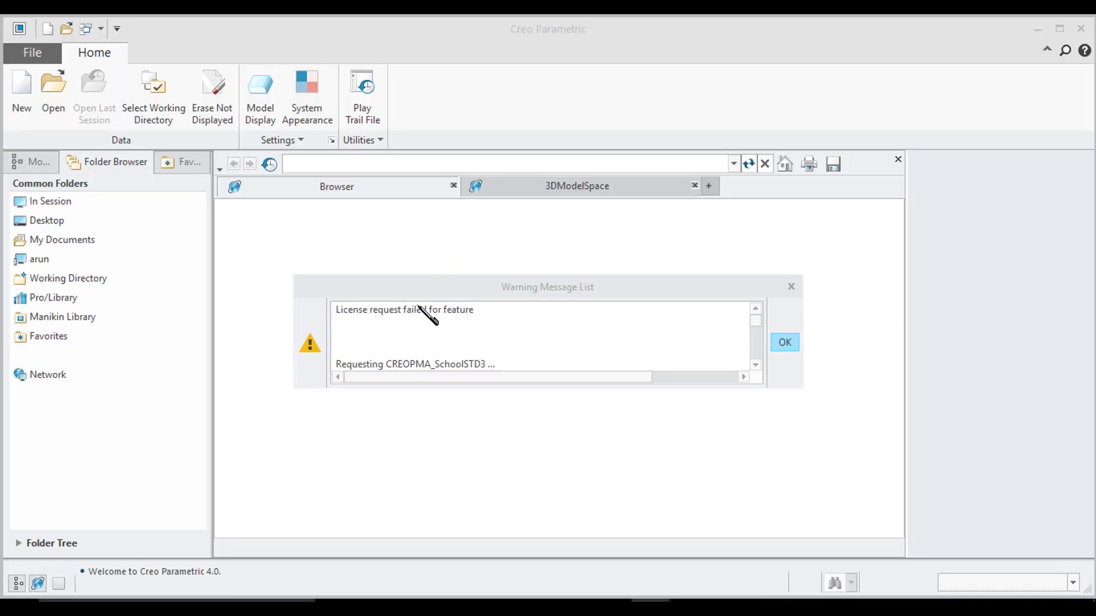
{"action": "left_click", "coordinate": [420, 306]}
{"action": "scroll", "coordinate": [446, 339], "scroll_direction": "down", "scroll_amount": 1}
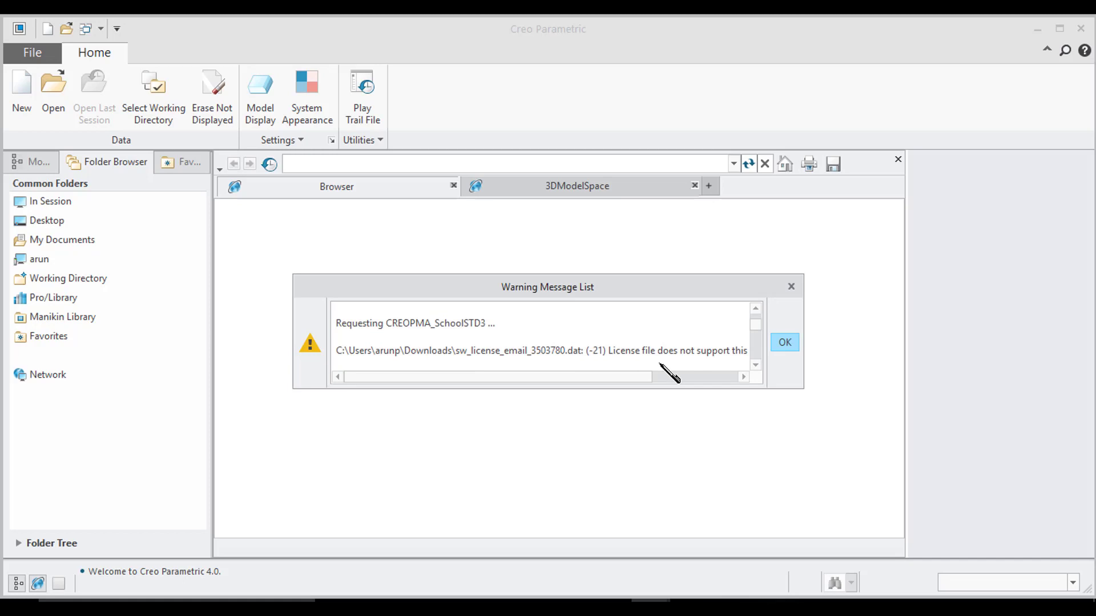
{"action": "scroll", "coordinate": [657, 359], "scroll_direction": "down", "scroll_amount": 1}
{"action": "scroll", "coordinate": [567, 365], "scroll_direction": "down", "scroll_amount": 1}
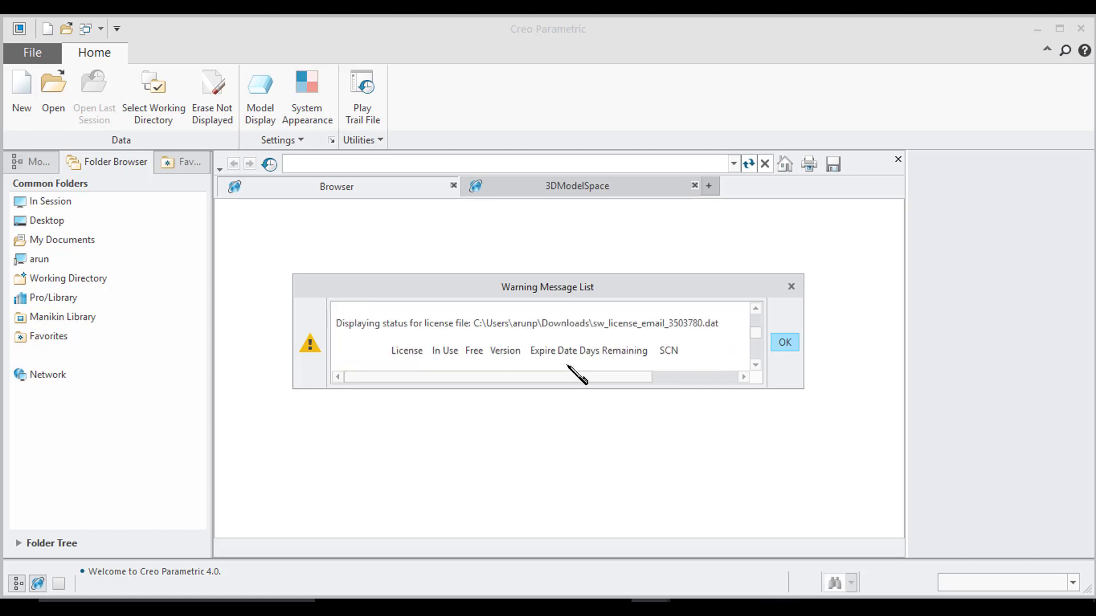
{"action": "scroll", "coordinate": [582, 331], "scroll_direction": "down", "scroll_amount": 1}
{"action": "scroll", "coordinate": [588, 342], "scroll_direction": "down", "scroll_amount": 1}
{"action": "scroll", "coordinate": [587, 334], "scroll_direction": "up", "scroll_amount": 2}
{"action": "scroll", "coordinate": [638, 347], "scroll_direction": "up", "scroll_amount": 2}
{"action": "scroll", "coordinate": [567, 338], "scroll_direction": "down", "scroll_amount": 2}
{"action": "scroll", "coordinate": [567, 337], "scroll_direction": "down", "scroll_amount": 1}
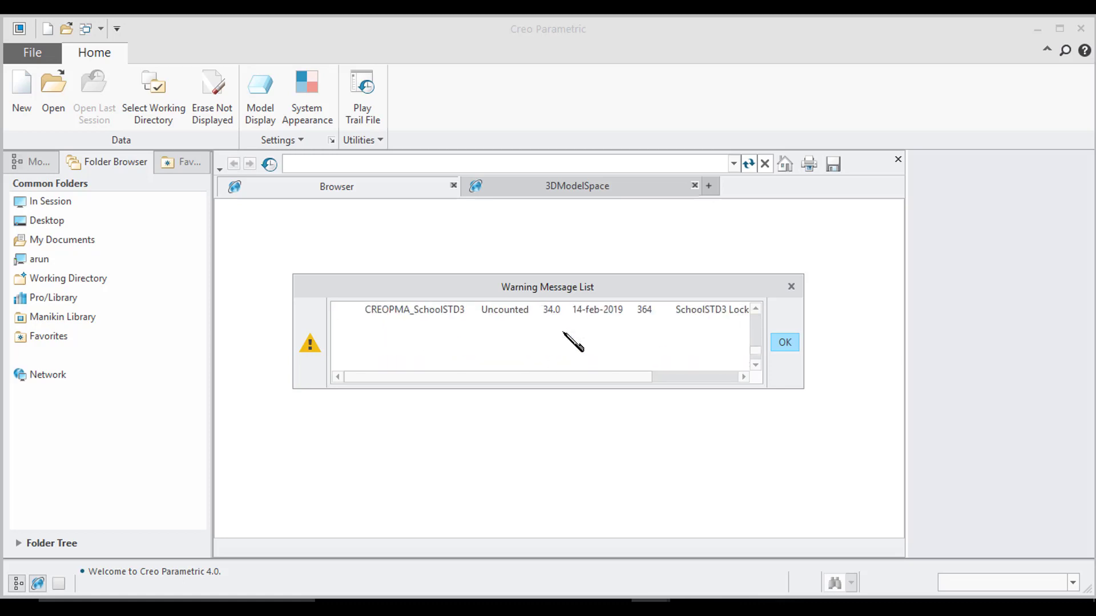
{"action": "scroll", "coordinate": [566, 332], "scroll_direction": "up", "scroll_amount": 1}
{"action": "scroll", "coordinate": [567, 338], "scroll_direction": "up", "scroll_amount": 2}
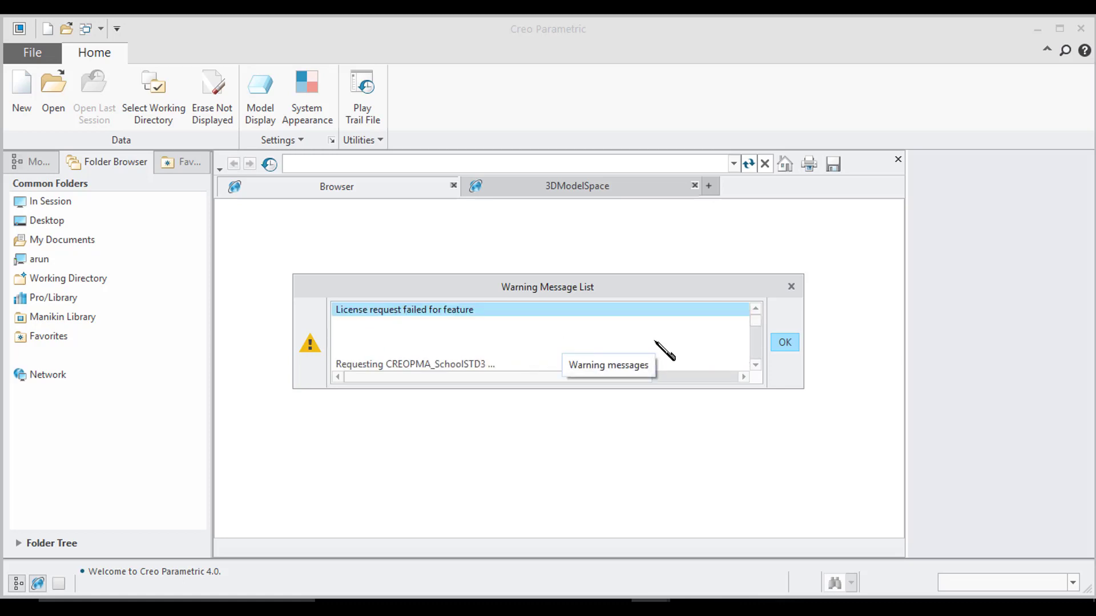
{"action": "left_click", "coordinate": [787, 344]}
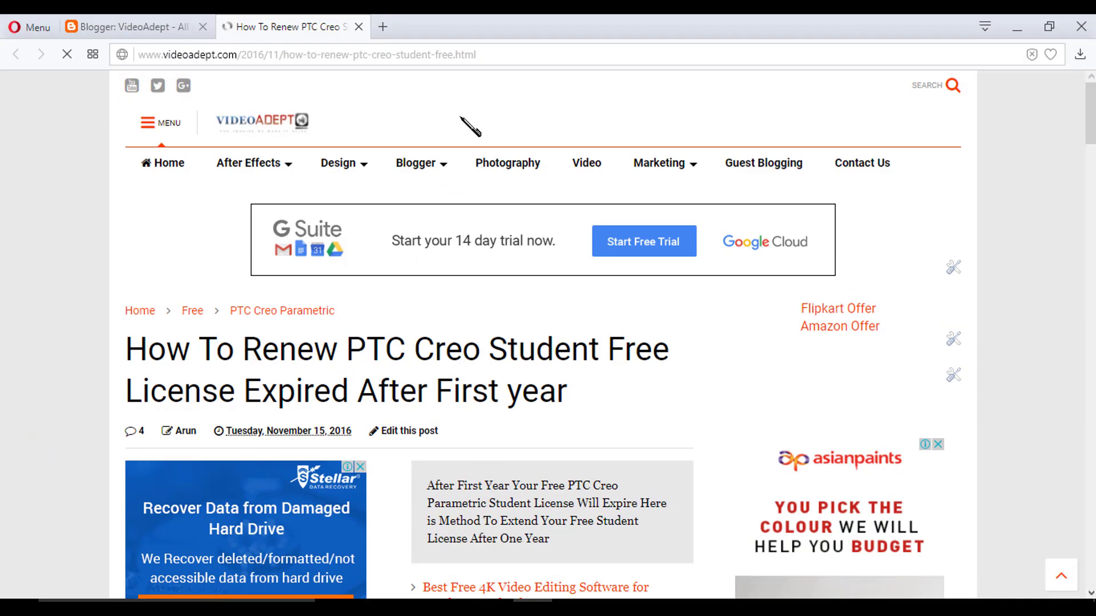
{"action": "scroll", "coordinate": [402, 348], "scroll_direction": "down", "scroll_amount": 2}
{"action": "scroll", "coordinate": [548, 325], "scroll_direction": "down", "scroll_amount": 3}
{"action": "scroll", "coordinate": [551, 325], "scroll_direction": "down", "scroll_amount": 1}
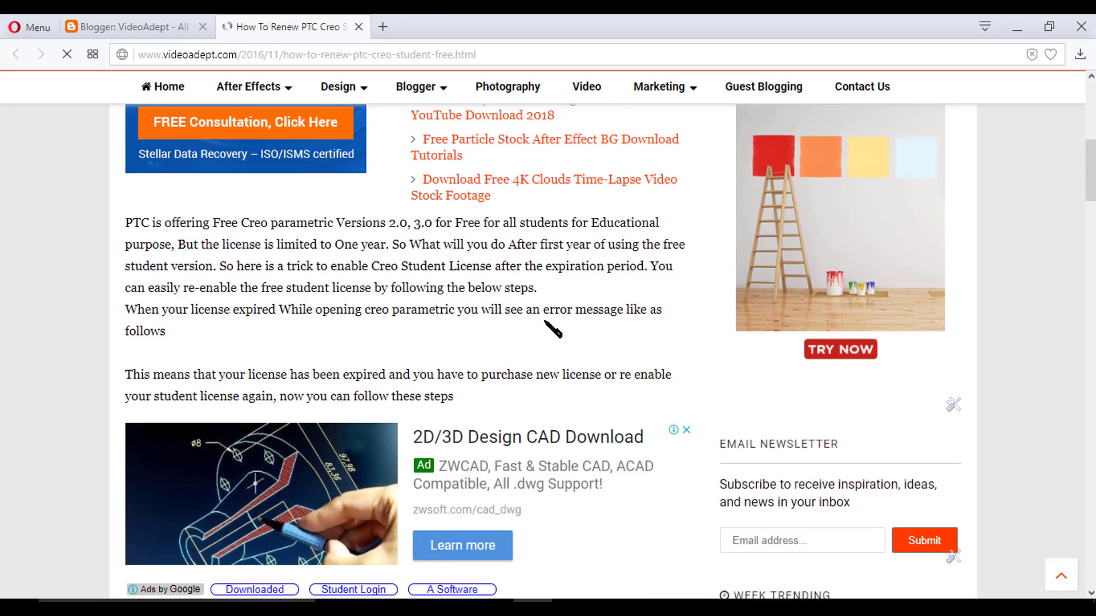
{"action": "scroll", "coordinate": [550, 326], "scroll_direction": "down", "scroll_amount": 3}
{"action": "scroll", "coordinate": [555, 329], "scroll_direction": "down", "scroll_amount": 1}
{"action": "scroll", "coordinate": [554, 330], "scroll_direction": "down", "scroll_amount": 1}
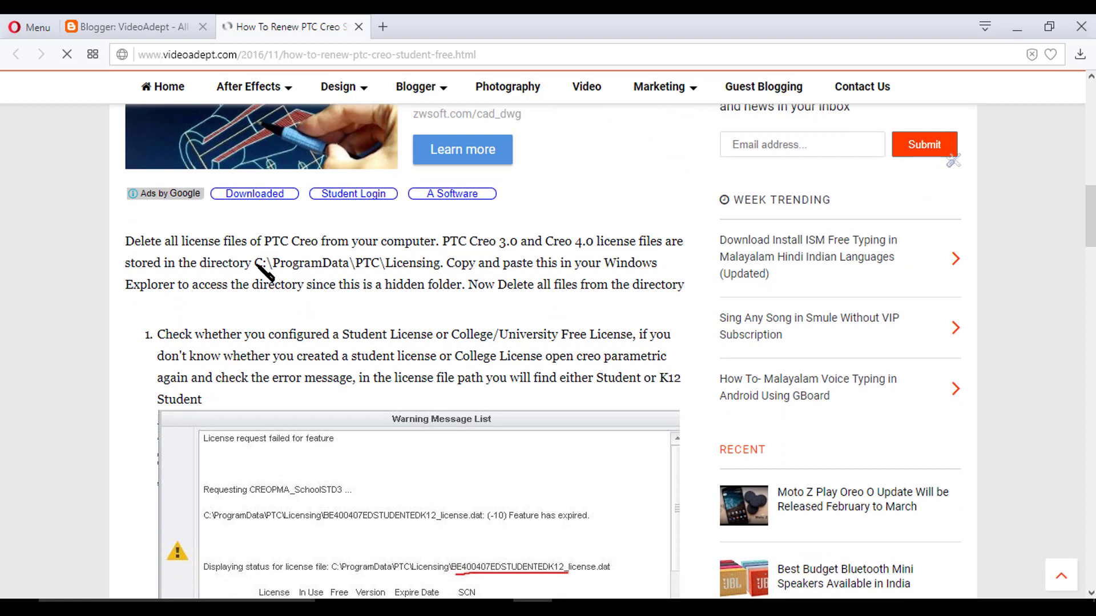
- Select and copy the path C:\ProgramData\PTC\Licensing from the renewal article
{"action": "left_click_drag", "start_coordinate": [255, 264], "coordinate": [437, 264]}
{"action": "key", "text": "ctrl+c"}
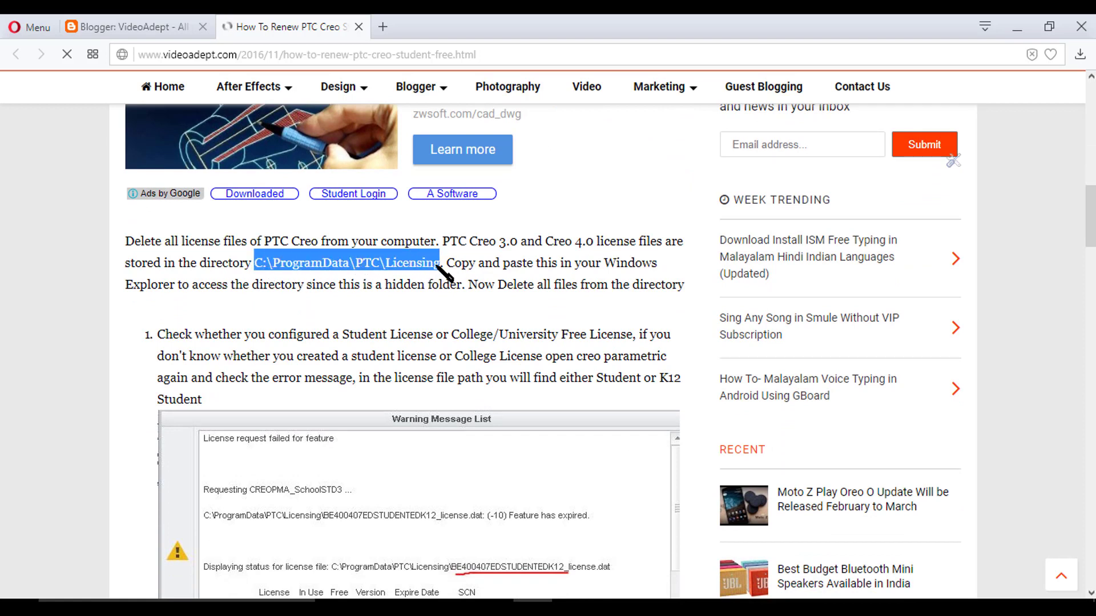
{"action": "left_click", "coordinate": [370, 234]}
- Open C:\ProgramData\PTC\Licensing in File Explorer, confirm it holds no license files, and close it
{"action": "left_click", "coordinate": [1036, 26]}
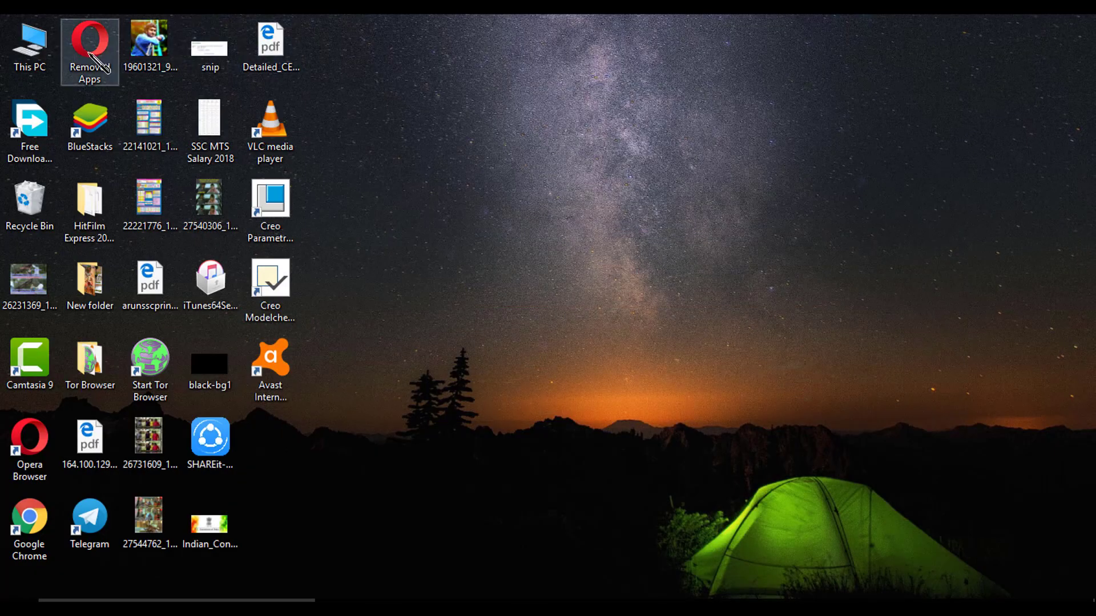
{"action": "double_click", "coordinate": [30, 43]}
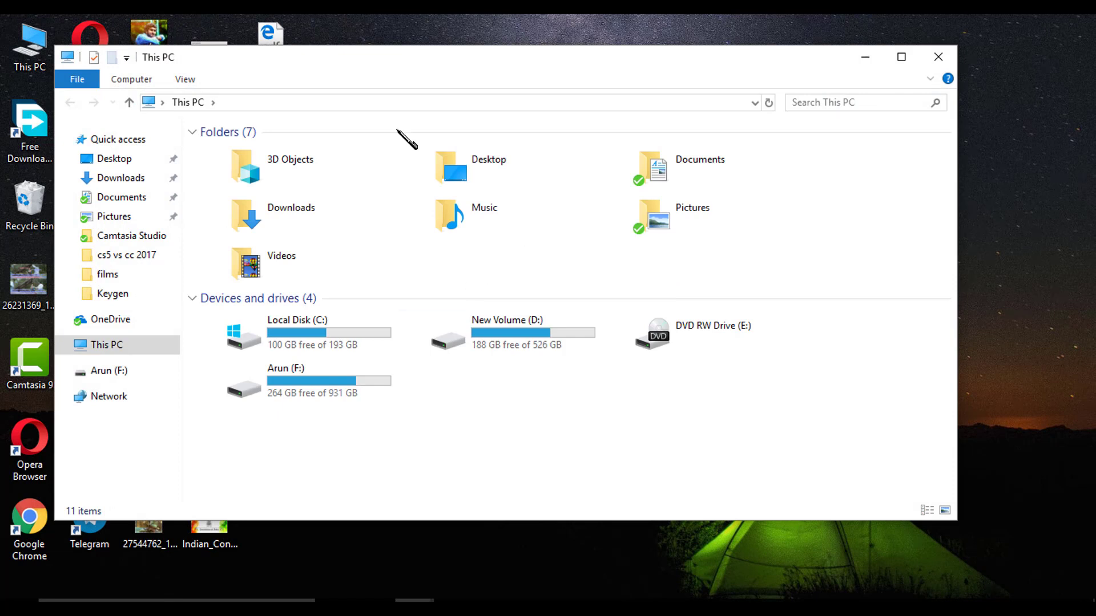
{"action": "left_click", "coordinate": [322, 101]}
{"action": "right_click", "coordinate": [324, 105]}
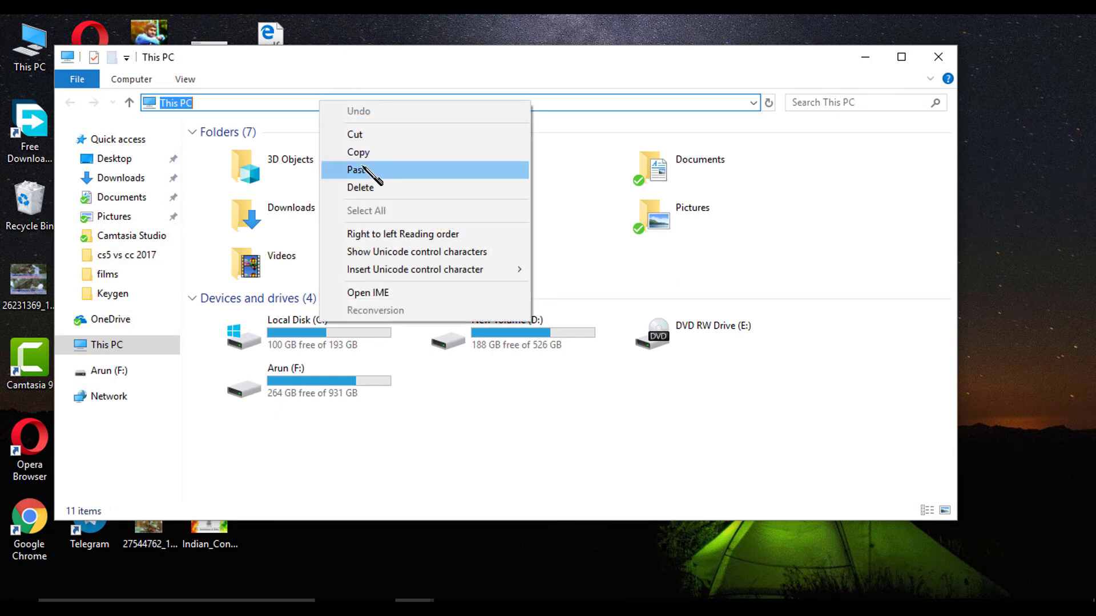
{"action": "left_click", "coordinate": [370, 167]}
{"action": "key", "text": "Return"}
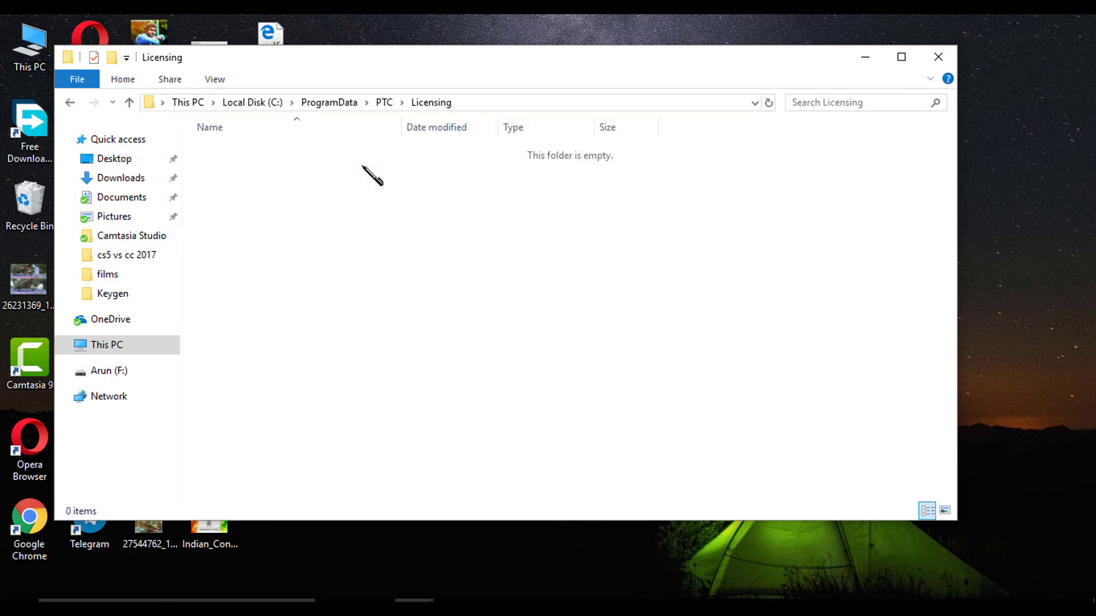
{"action": "left_click_drag", "start_coordinate": [256, 157], "coordinate": [665, 249]}
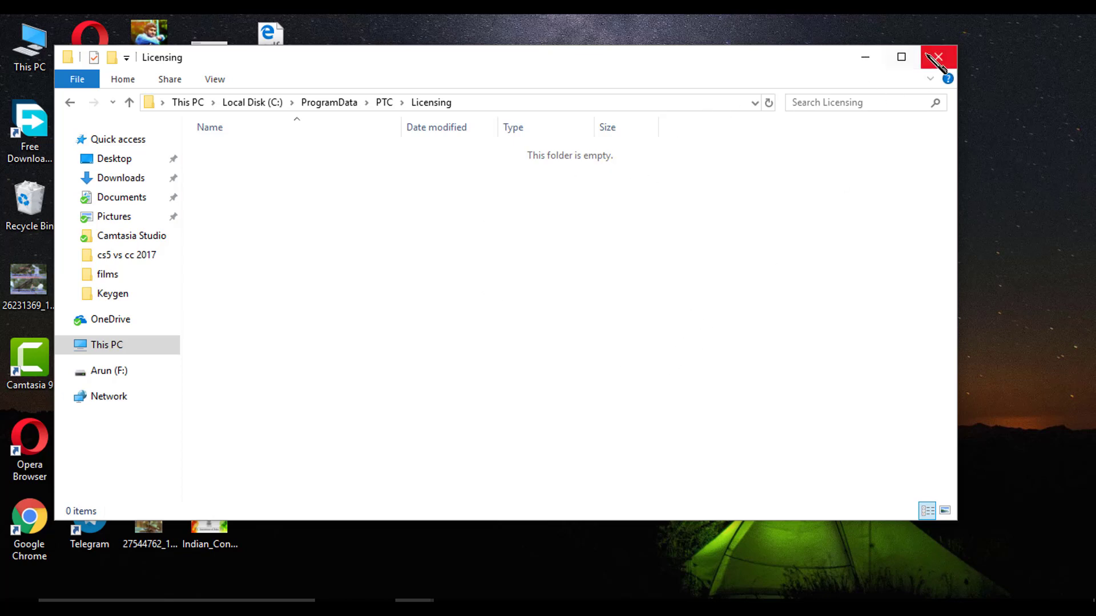
{"action": "left_click", "coordinate": [938, 58]}
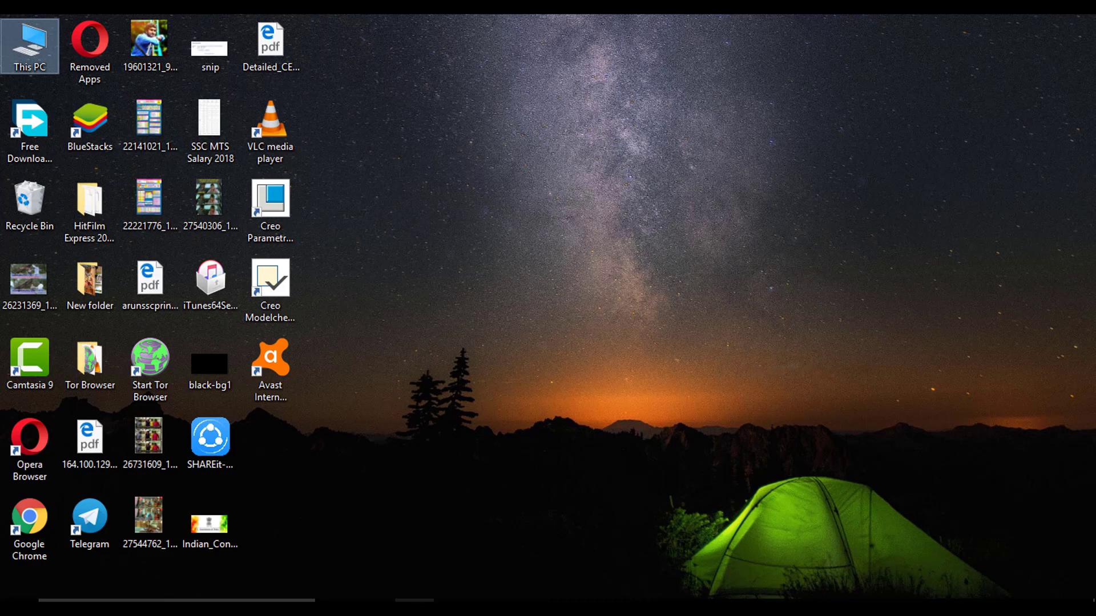
- Run setup from the MED-100WIN-CD-410_M030_Win64 installation folder
{"action": "left_click", "coordinate": [346, 534]}
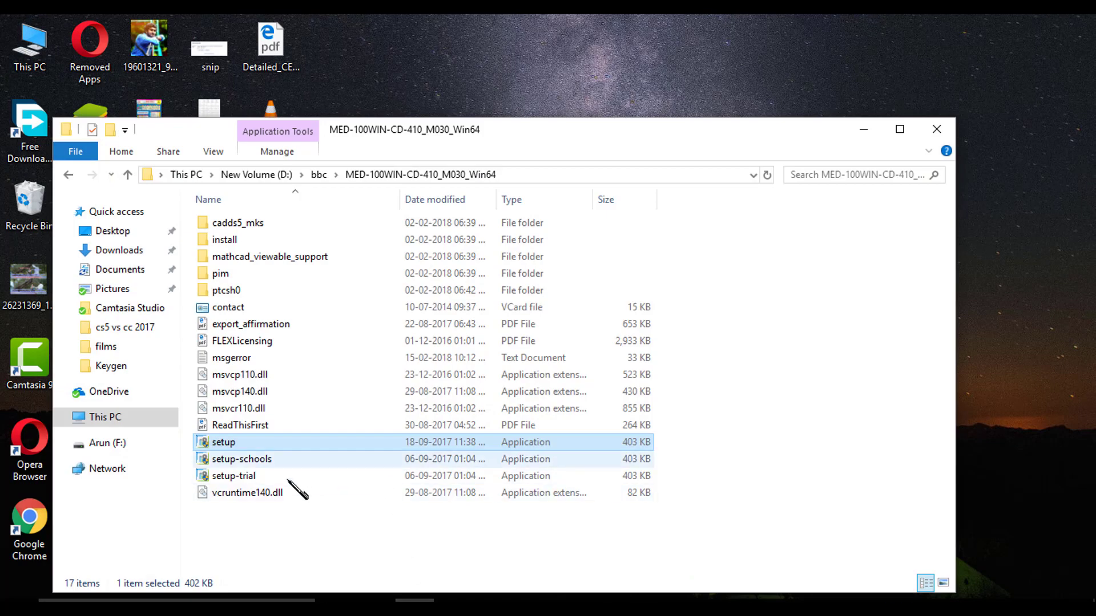
{"action": "left_click", "coordinate": [224, 443]}
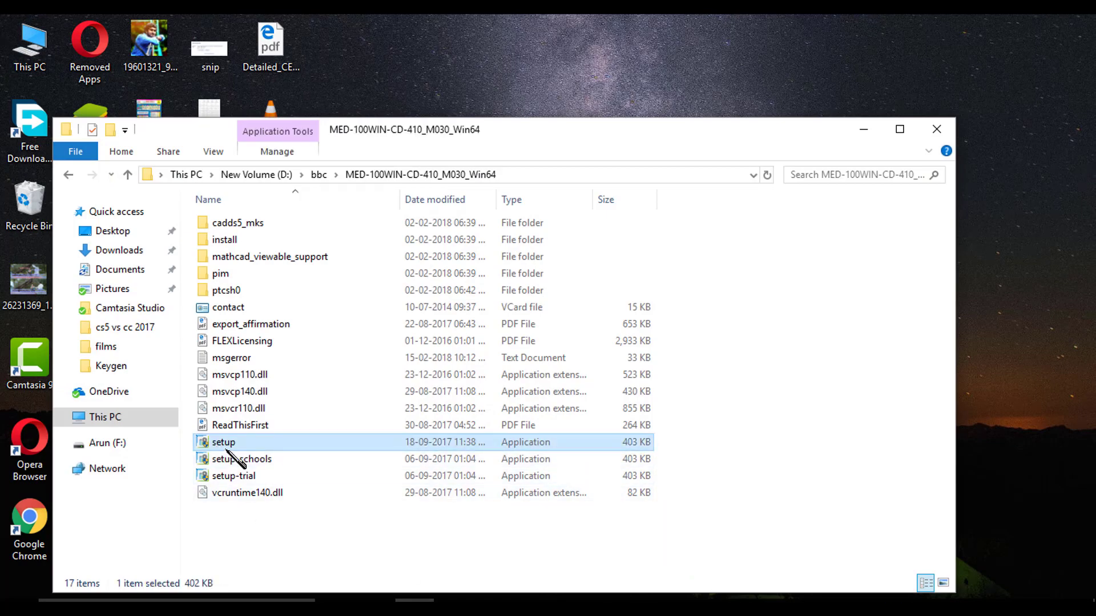
{"action": "left_click", "coordinate": [250, 500]}
{"action": "left_click", "coordinate": [222, 443]}
{"action": "double_click", "coordinate": [221, 442]}
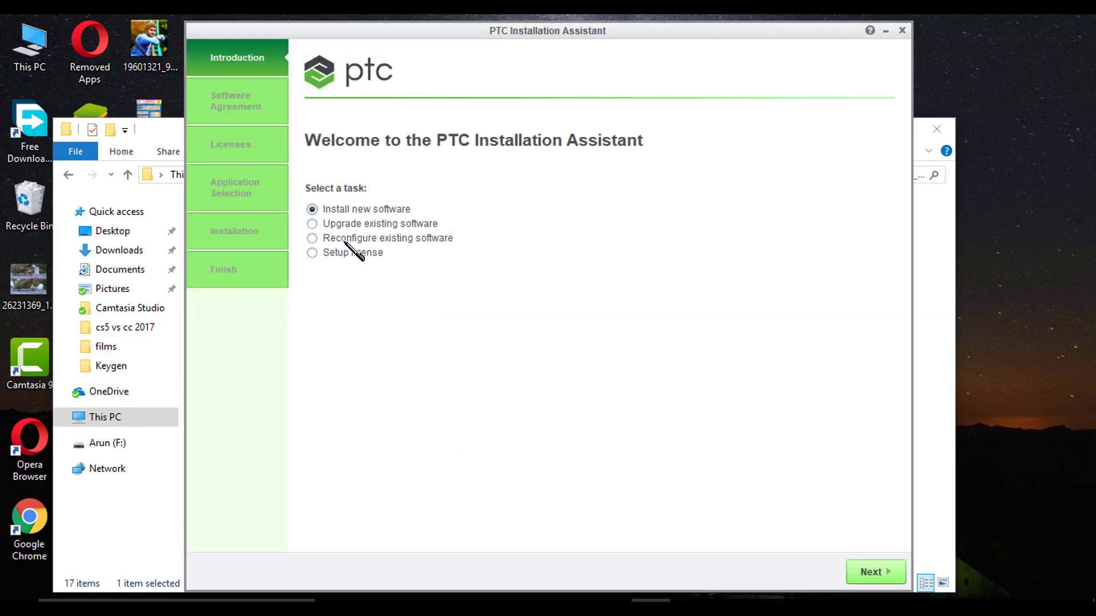
- Choose Reconfigure existing software and remove the old license source from License Identification
{"action": "left_click", "coordinate": [345, 240]}
{"action": "left_click", "coordinate": [873, 572]}
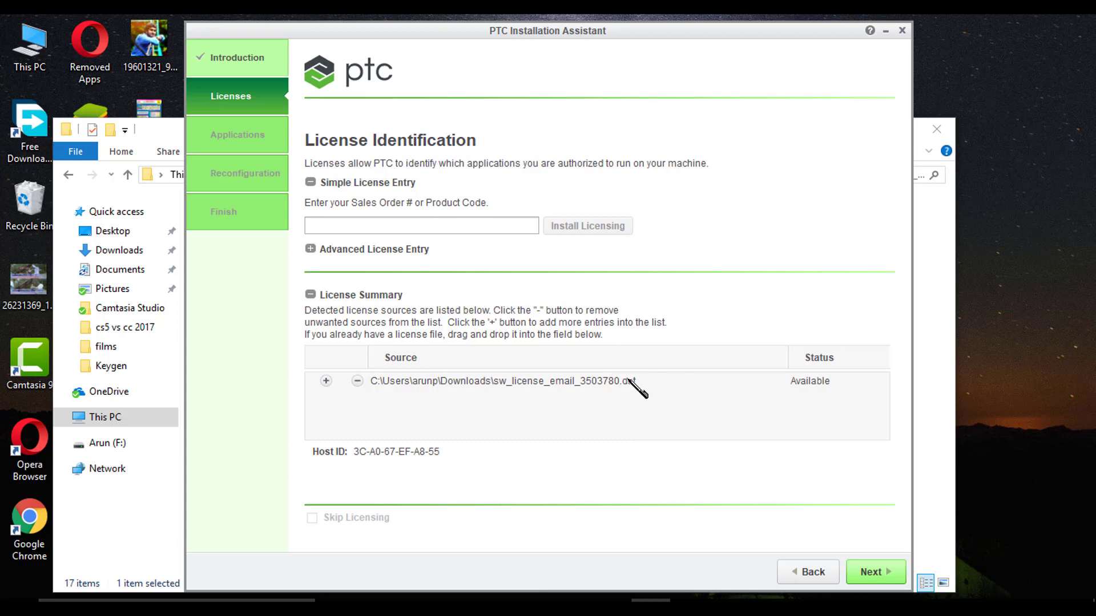
{"action": "left_click", "coordinate": [357, 380]}
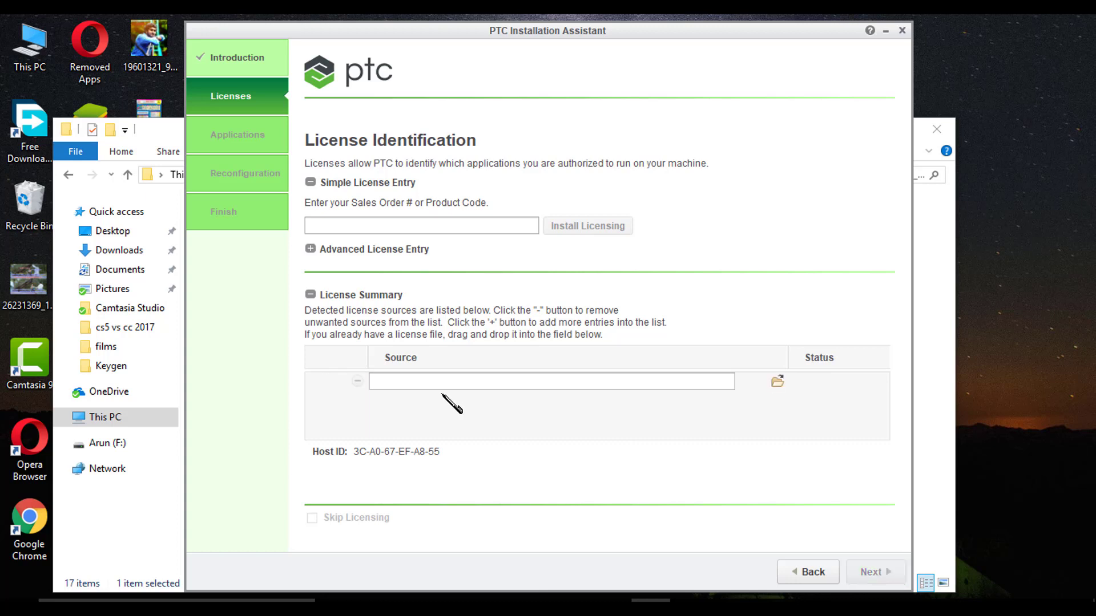
{"action": "left_click", "coordinate": [377, 226]}
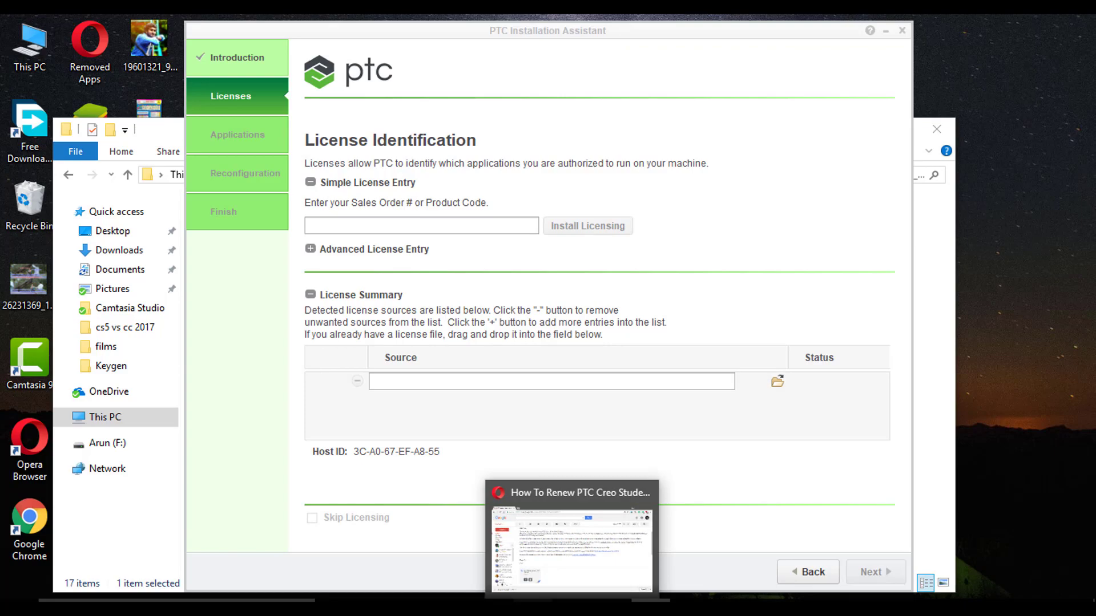
{"action": "left_click", "coordinate": [574, 547]}
- Select and copy the product code BE410708EDSTUDENTEDK12 from the Opera article
{"action": "left_click", "coordinate": [300, 363]}
{"action": "scroll", "coordinate": [300, 364], "scroll_direction": "down", "scroll_amount": 3}
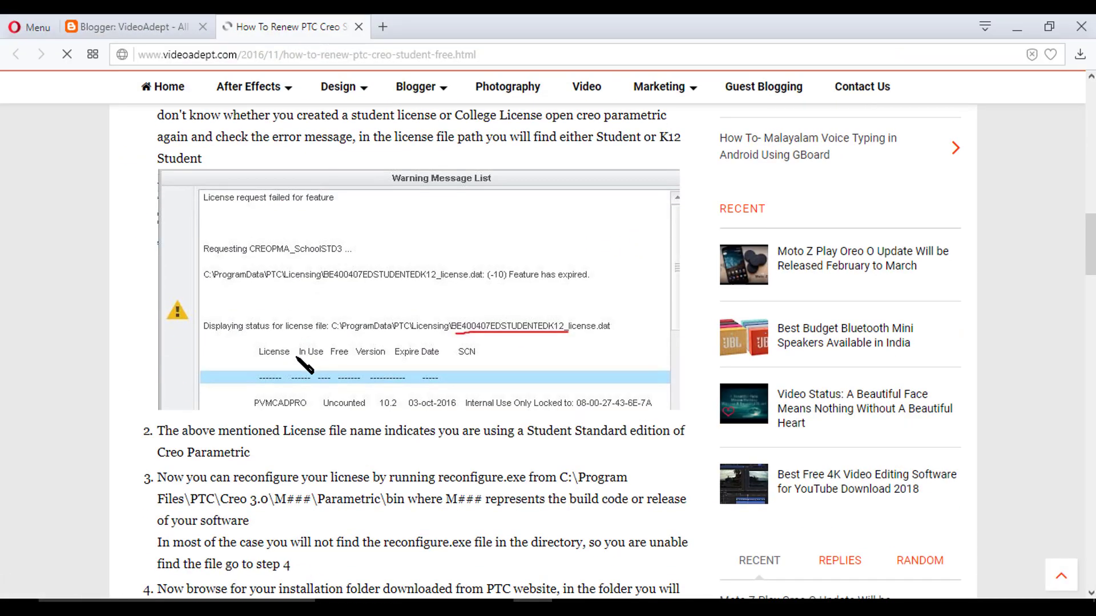
{"action": "scroll", "coordinate": [300, 364], "scroll_direction": "down", "scroll_amount": 2}
{"action": "scroll", "coordinate": [298, 365], "scroll_direction": "down", "scroll_amount": 3}
{"action": "scroll", "coordinate": [297, 365], "scroll_direction": "down", "scroll_amount": 5}
{"action": "scroll", "coordinate": [293, 368], "scroll_direction": "down", "scroll_amount": 4}
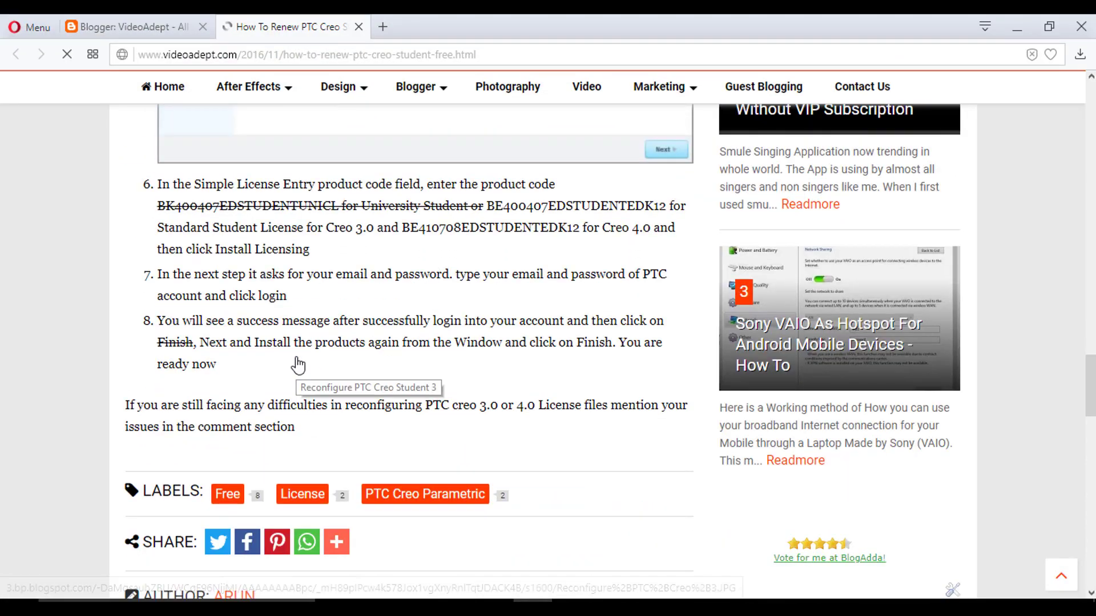
{"action": "mouse_move", "coordinate": [334, 228]}
{"action": "left_mouse_down"}
{"action": "mouse_move", "coordinate": [581, 238]}
{"action": "mouse_move", "coordinate": [325, 261]}
{"action": "left_mouse_up"}
{"action": "left_click", "coordinate": [340, 237]}
{"action": "left_click", "coordinate": [614, 242]}
{"action": "left_click", "coordinate": [327, 260]}
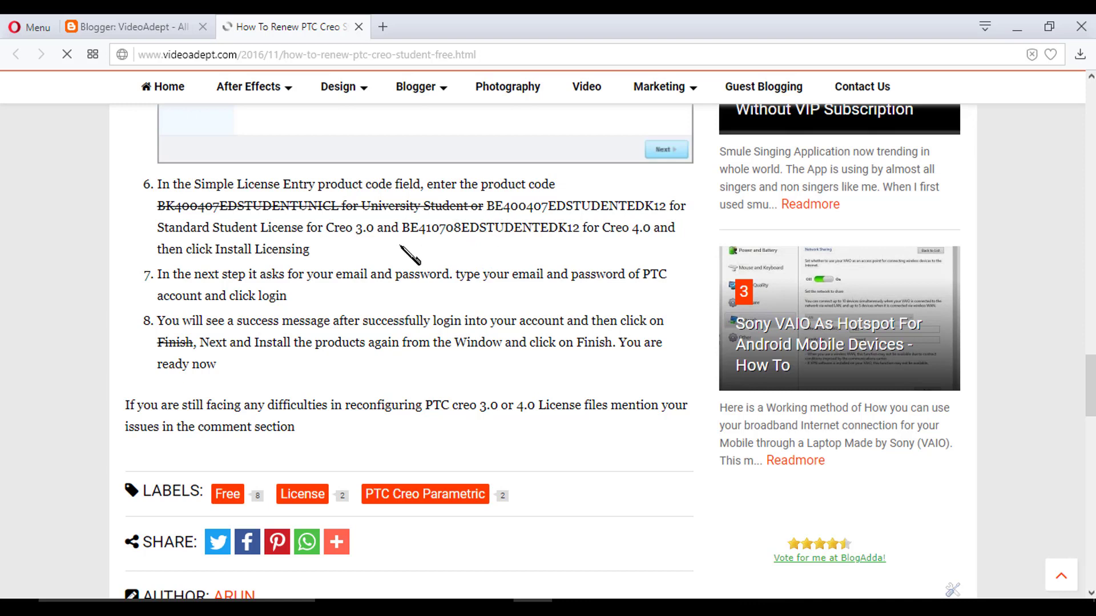
{"action": "left_click_drag", "start_coordinate": [403, 227], "coordinate": [563, 229]}
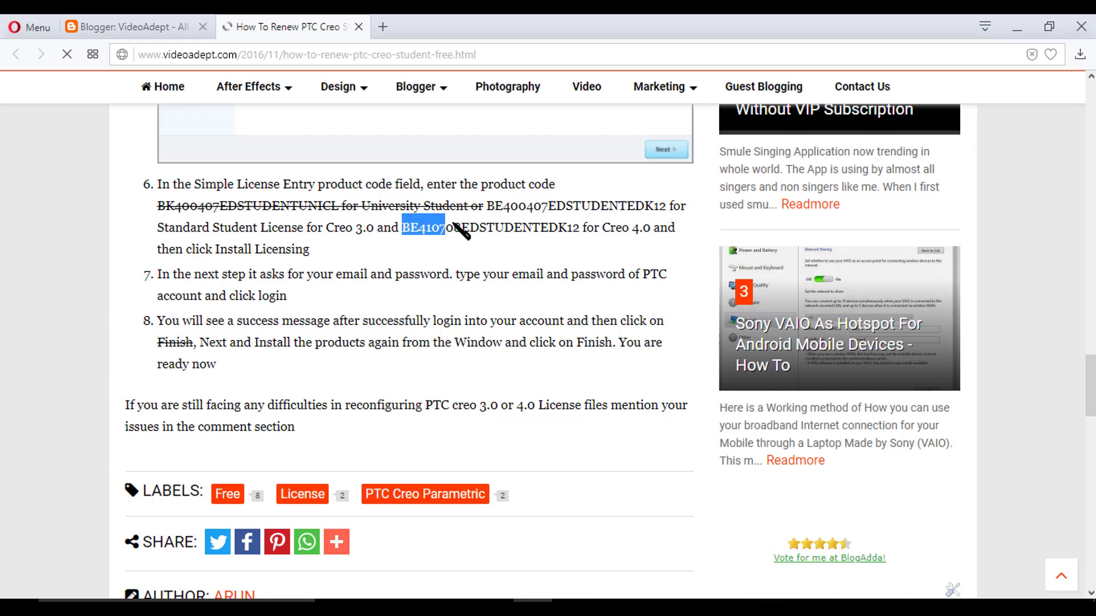
{"action": "left_click", "coordinate": [565, 230]}
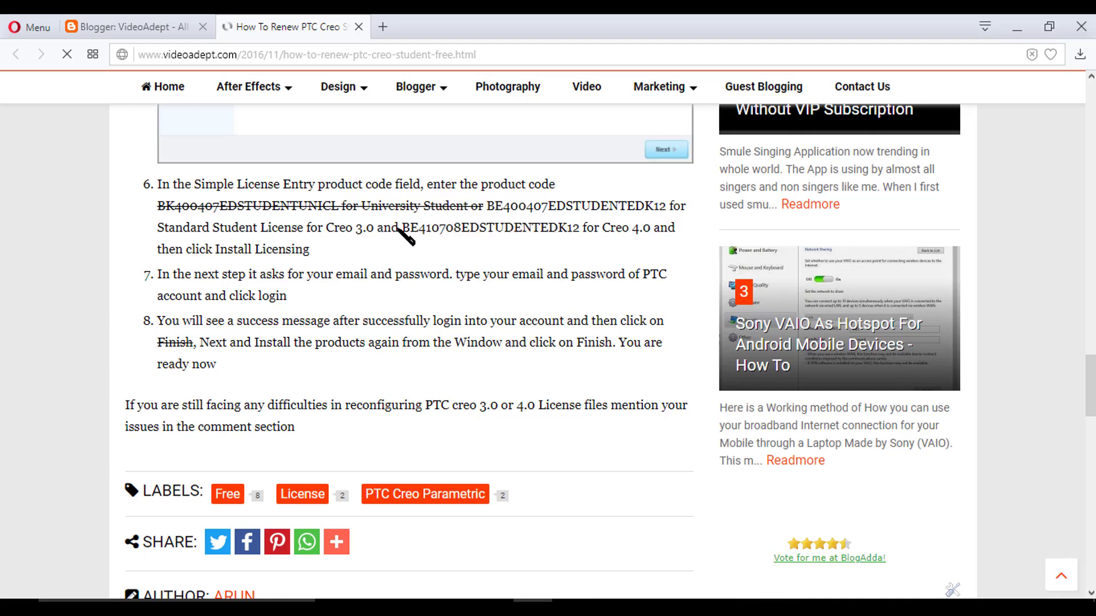
{"action": "left_click_drag", "start_coordinate": [402, 229], "coordinate": [565, 229]}
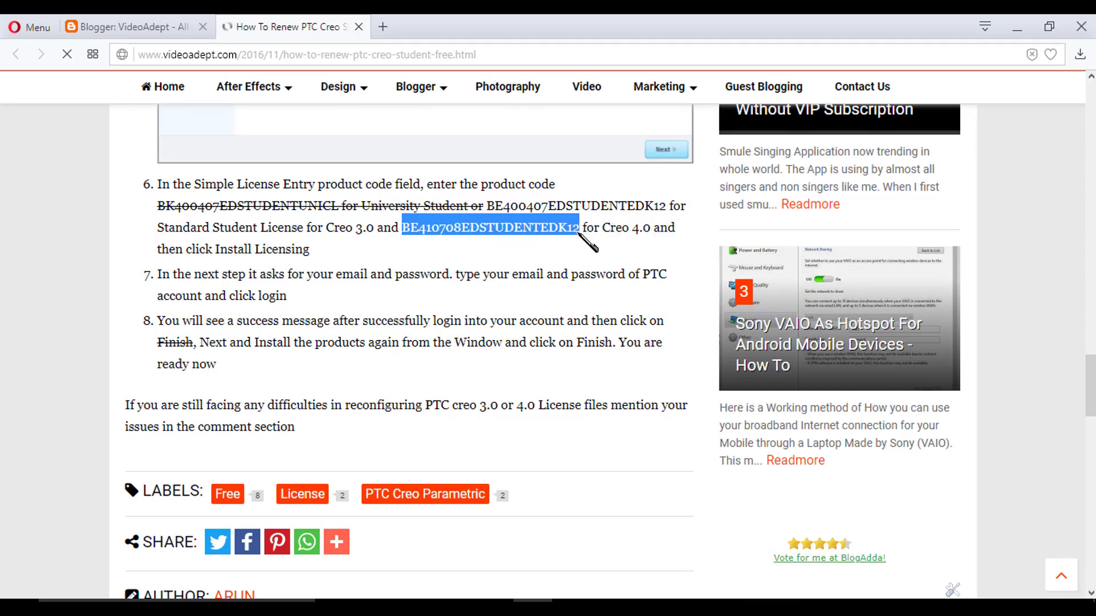
{"action": "left_click", "coordinate": [519, 204]}
{"action": "left_click", "coordinate": [653, 596]}
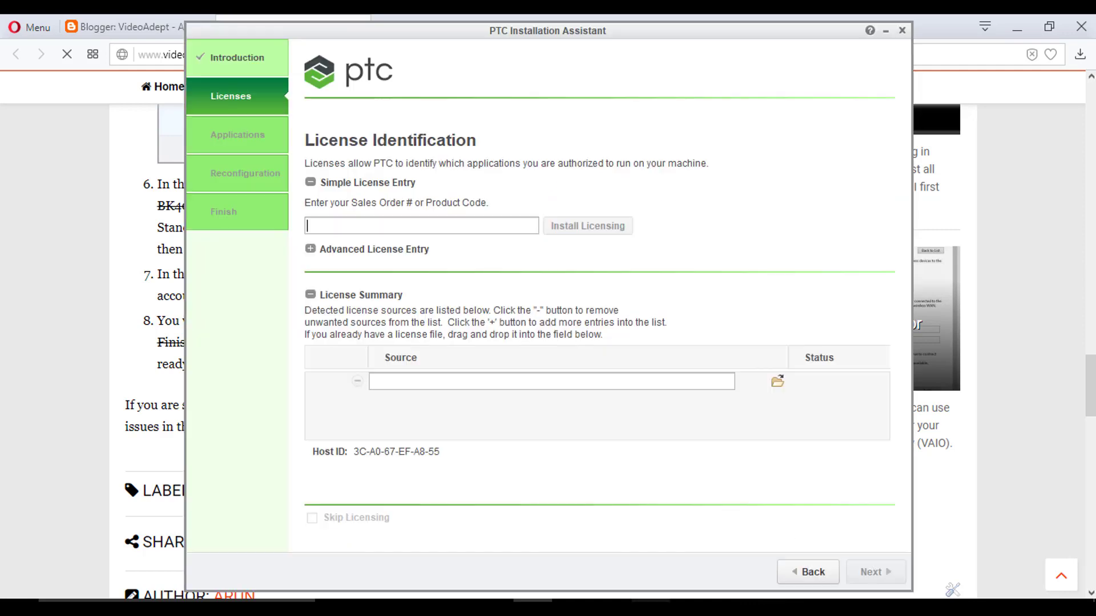
{"action": "right_click", "coordinate": [340, 227]}
{"action": "left_click", "coordinate": [373, 304]}
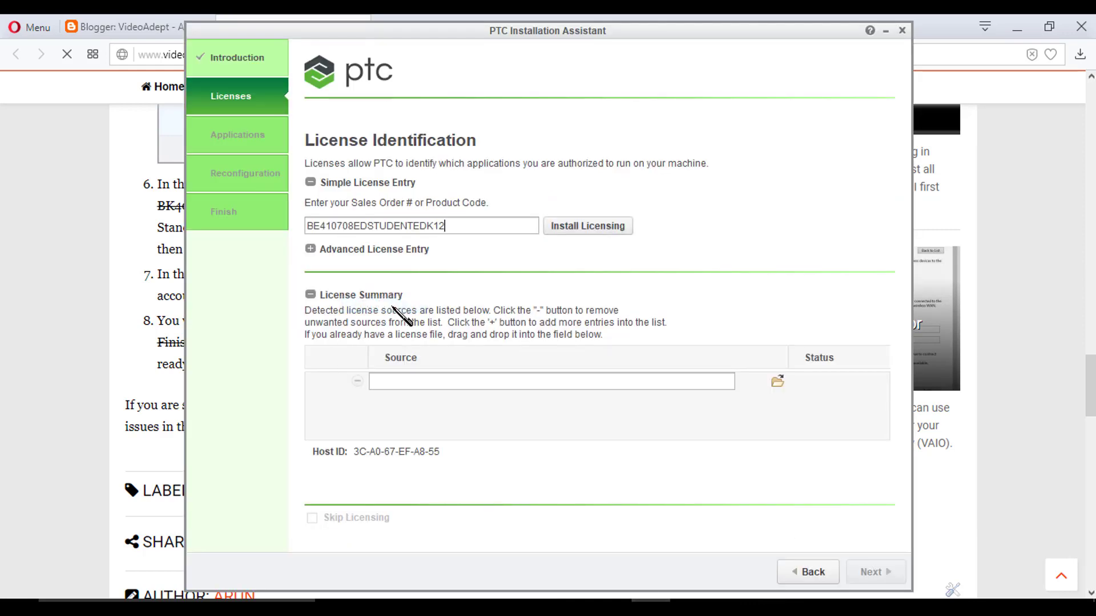
- Install licensing for the product code and sign in to the PTC.com account
{"action": "left_click", "coordinate": [600, 226]}
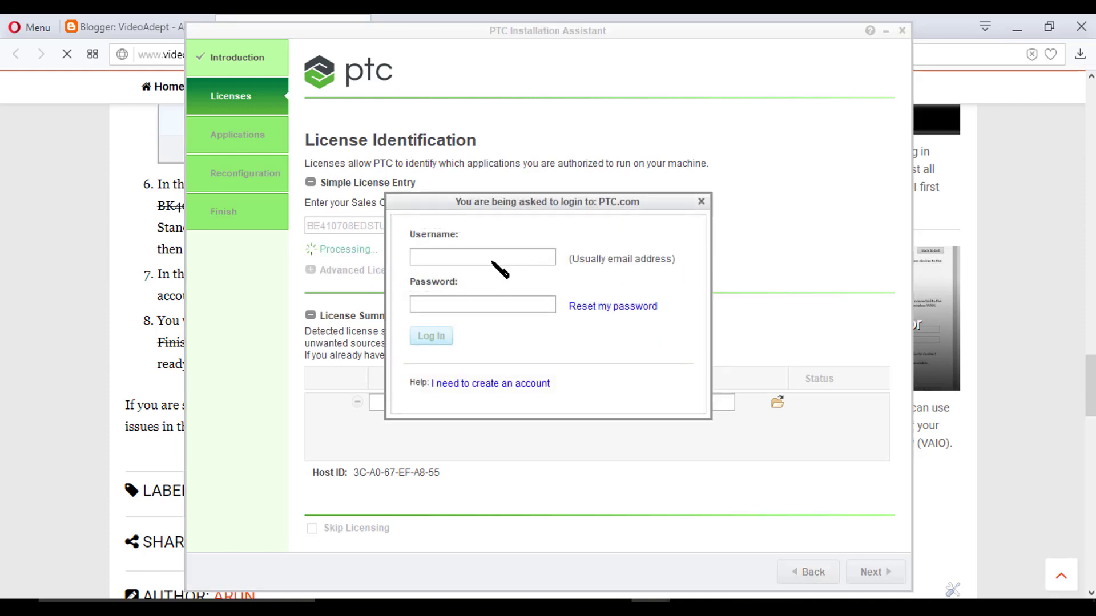
{"action": "type", "text": "user"}
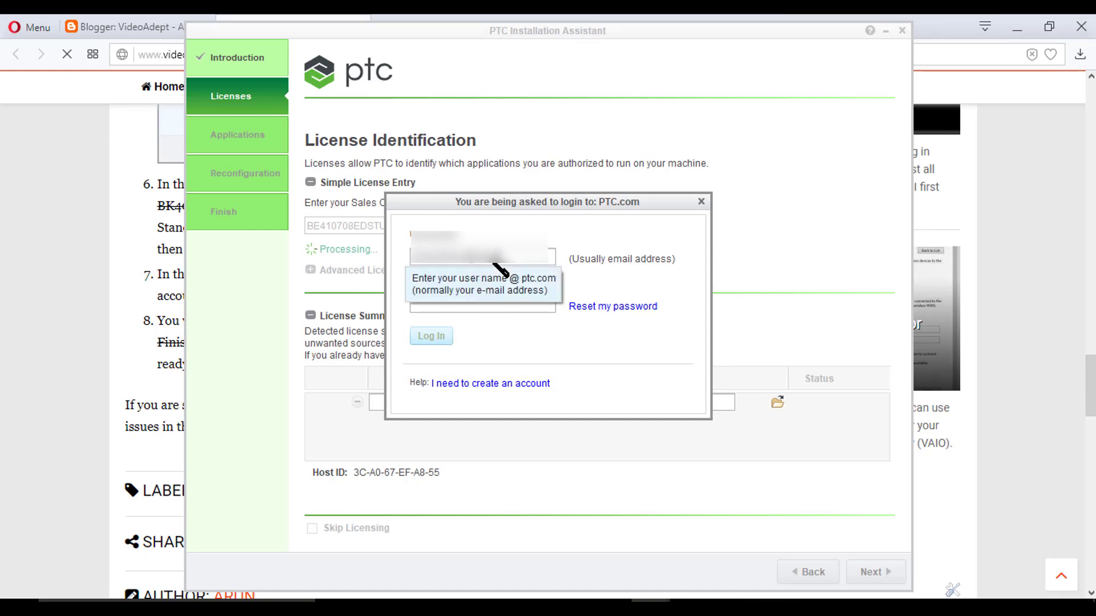
{"action": "left_click", "coordinate": [436, 303]}
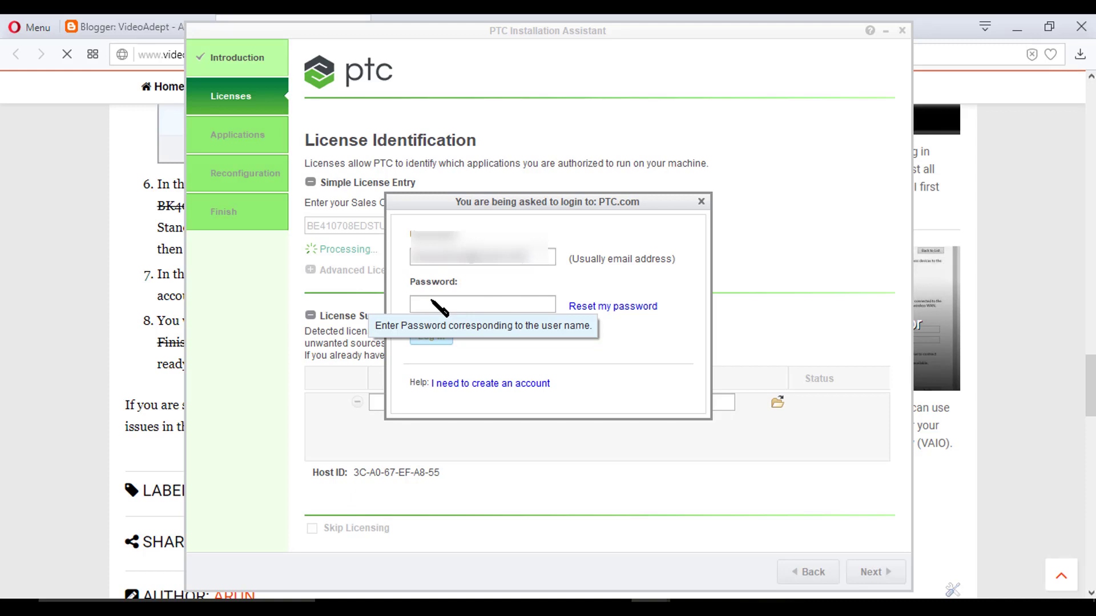
{"action": "type", "text": "••"}
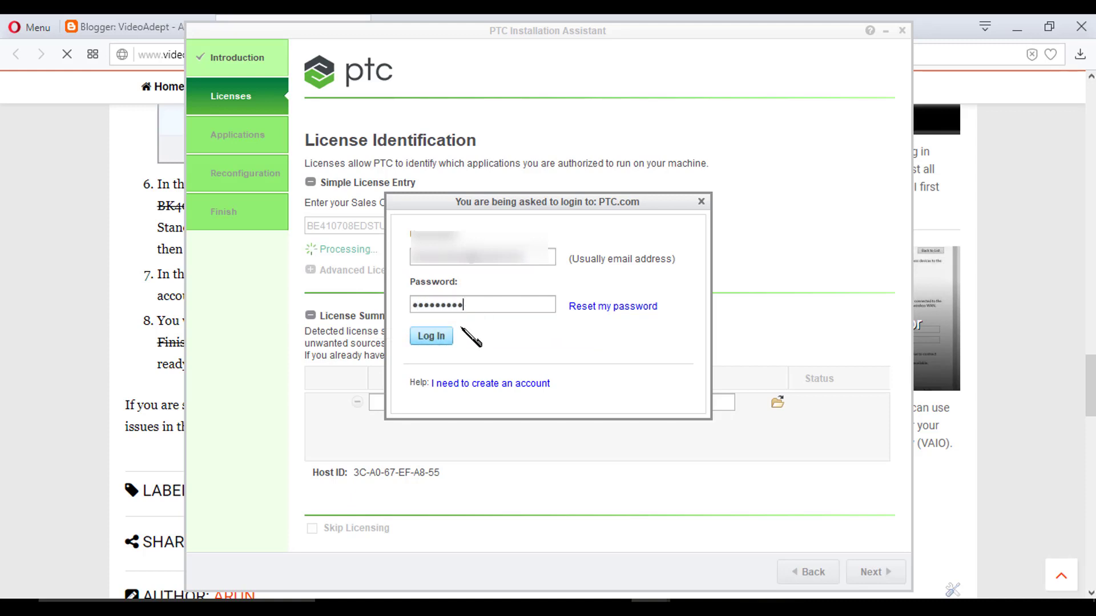
{"action": "left_click", "coordinate": [432, 338]}
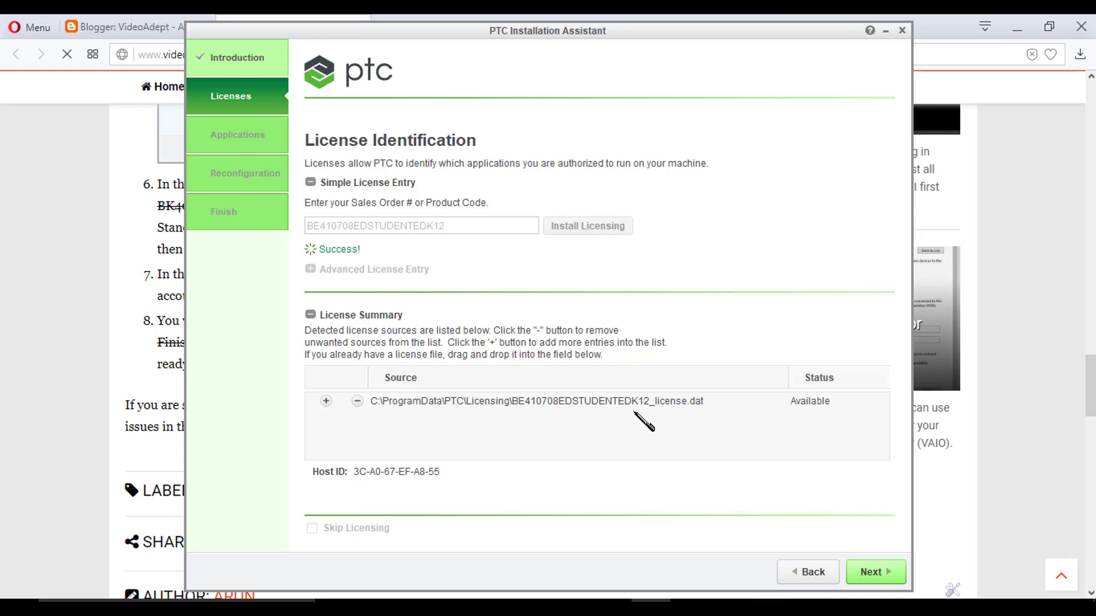
- Install Creo Parametric and Creo Simulate with the new license, then finish the assistant
{"action": "left_click", "coordinate": [871, 571]}
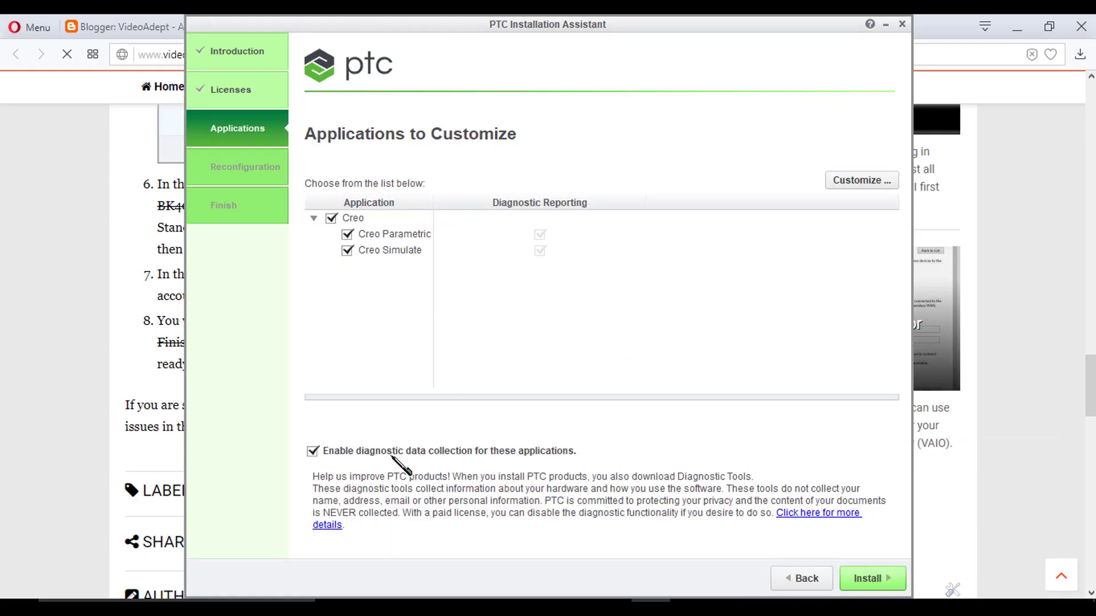
{"action": "left_click", "coordinate": [882, 582]}
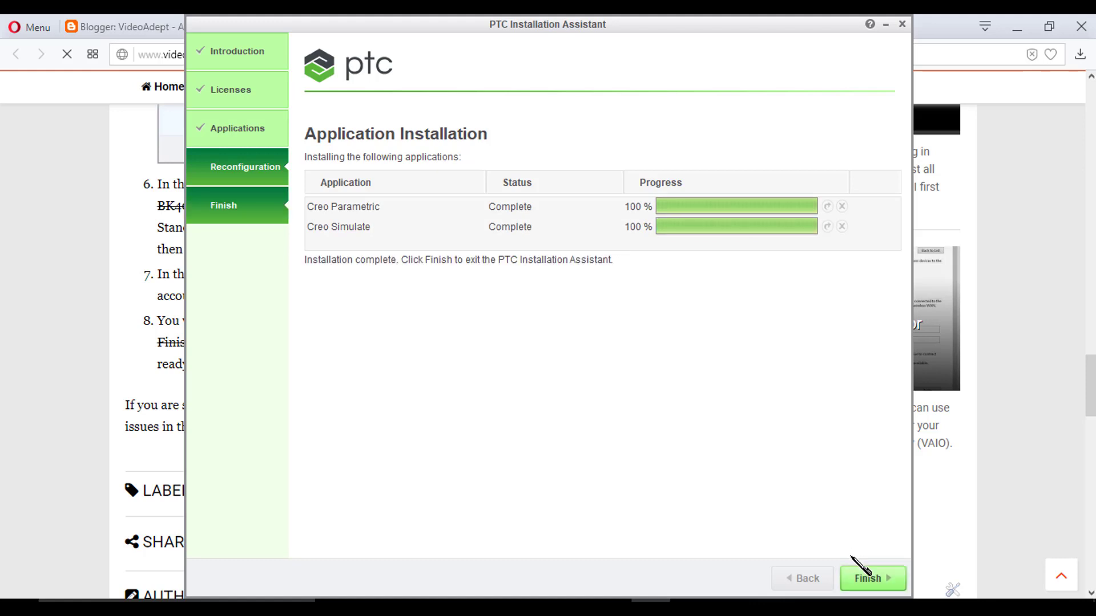
{"action": "left_click", "coordinate": [869, 577]}
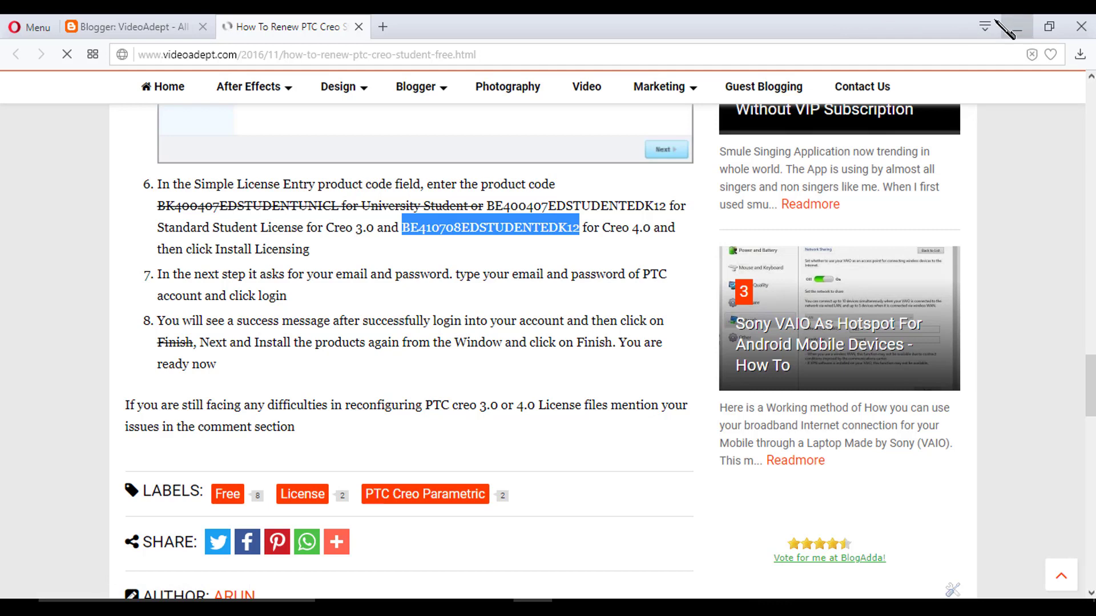
- Clear the windows, refresh the desktop, and launch Creo Parametric
{"action": "left_click", "coordinate": [1022, 25]}
{"action": "left_click", "coordinate": [863, 128]}
{"action": "right_click", "coordinate": [596, 94]}
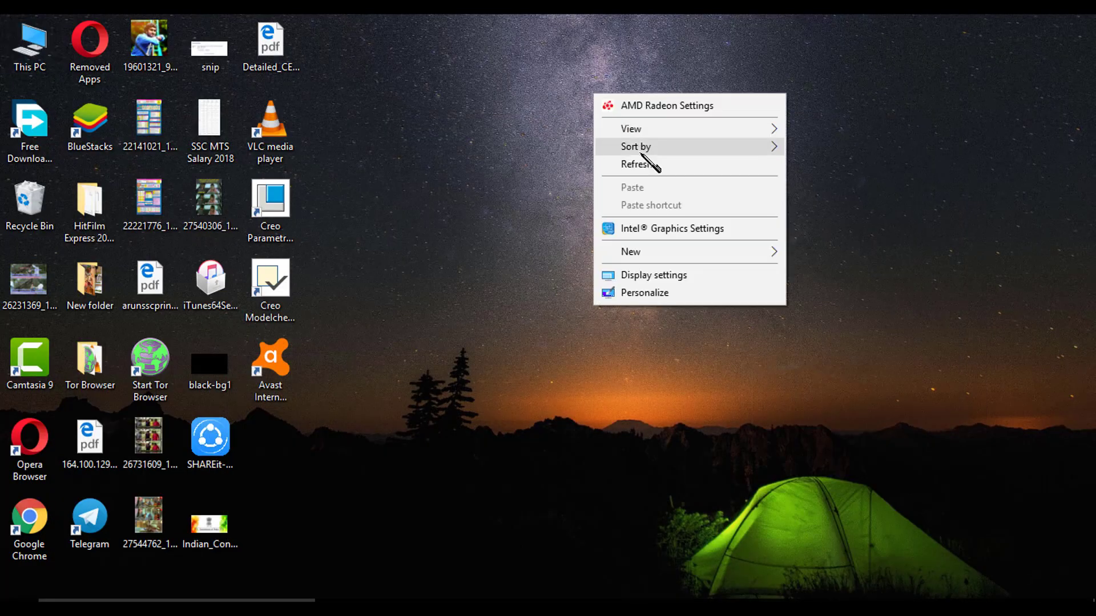
{"action": "left_click", "coordinate": [646, 163]}
{"action": "double_click", "coordinate": [285, 210]}
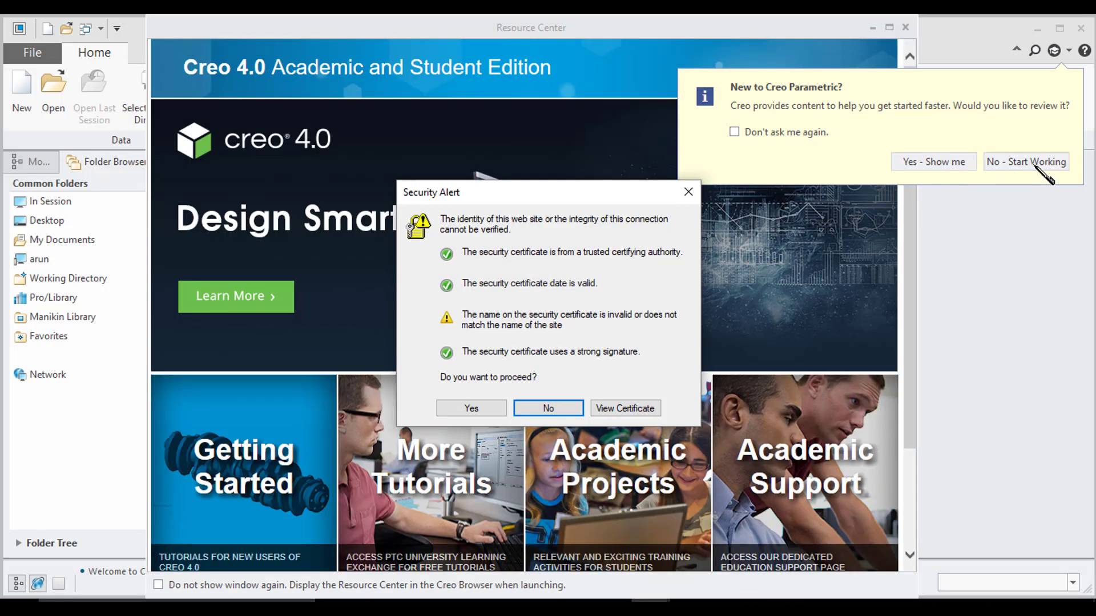
- Accept the security alert, skip the start-up content, and start a new file
{"action": "left_click", "coordinate": [477, 409]}
{"action": "left_click", "coordinate": [897, 159]}
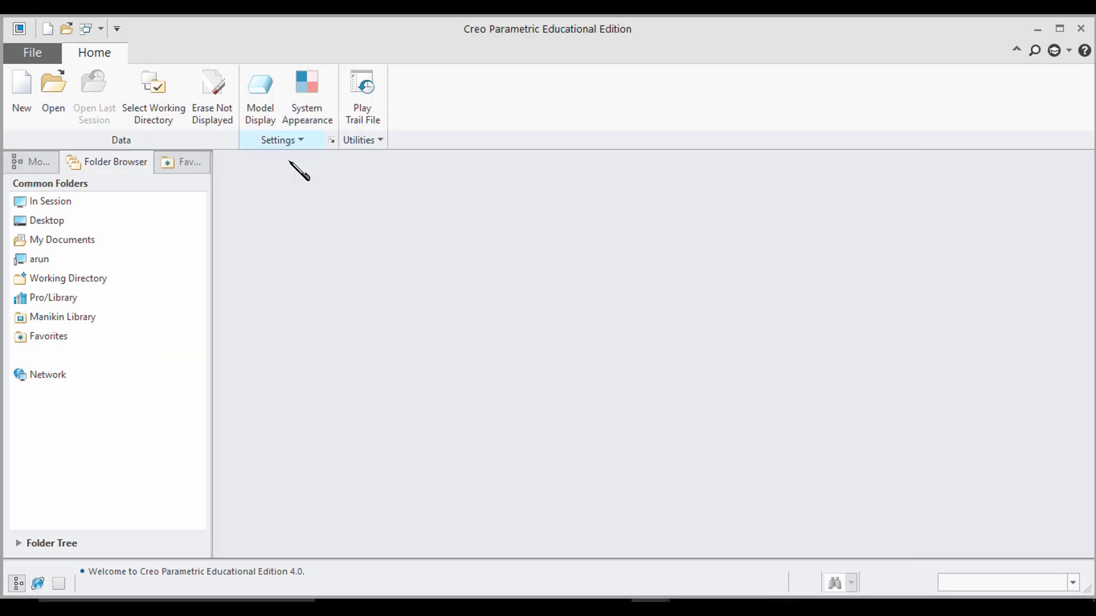
{"action": "key", "text": "ctrl+n"}
- Create part PRT0001 and sketch a diameter-100 circle at the origin on FRONT
{"action": "left_click", "coordinate": [639, 484]}
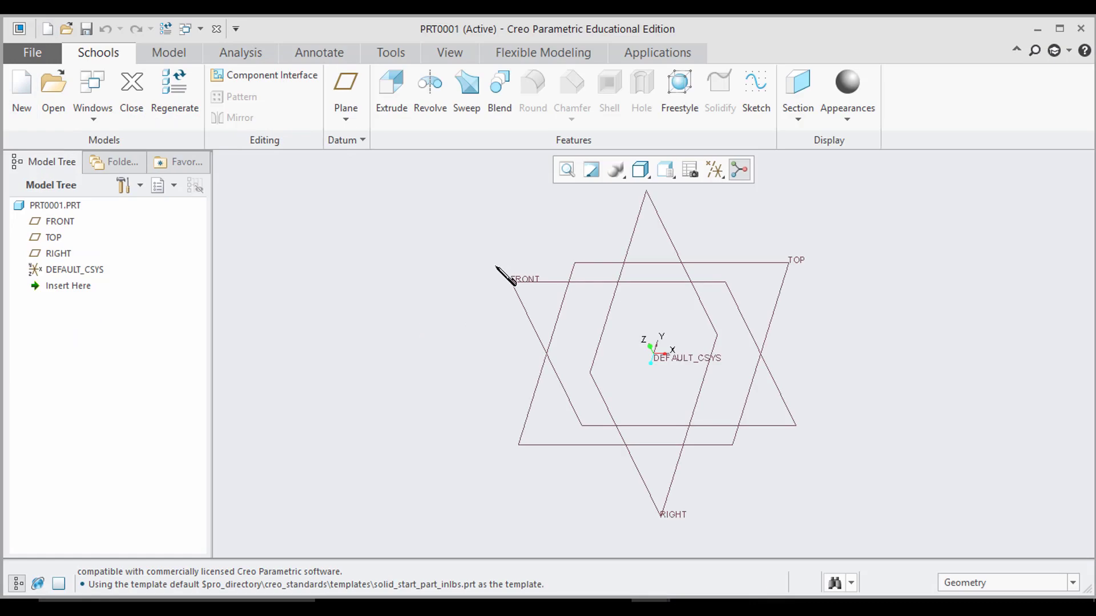
{"action": "left_click", "coordinate": [756, 94]}
{"action": "left_click", "coordinate": [599, 282]}
{"action": "middle_click", "coordinate": [697, 355]}
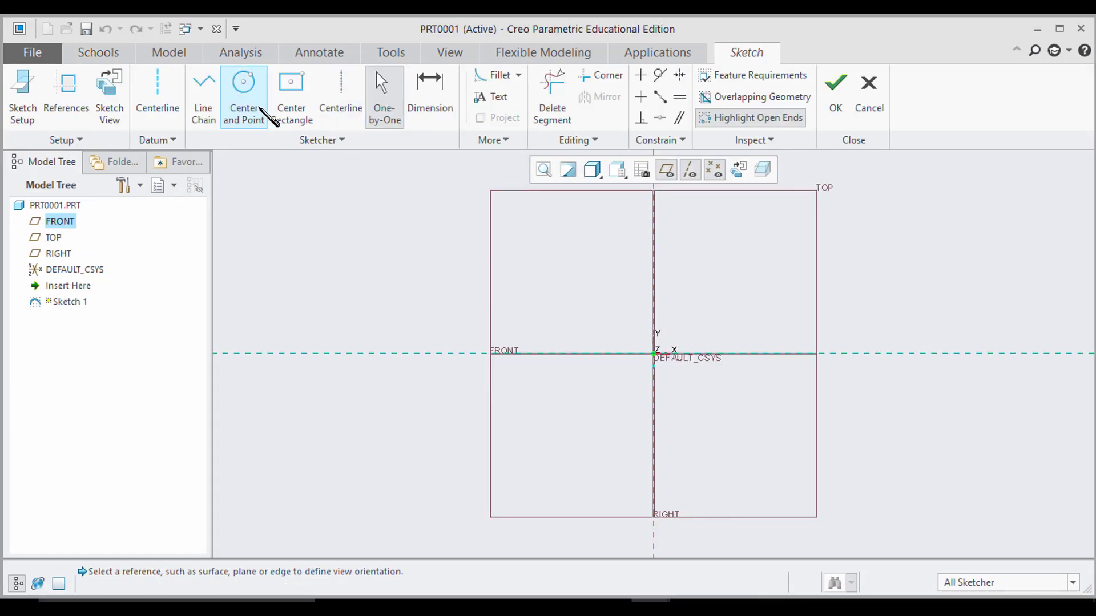
{"action": "left_click", "coordinate": [247, 89]}
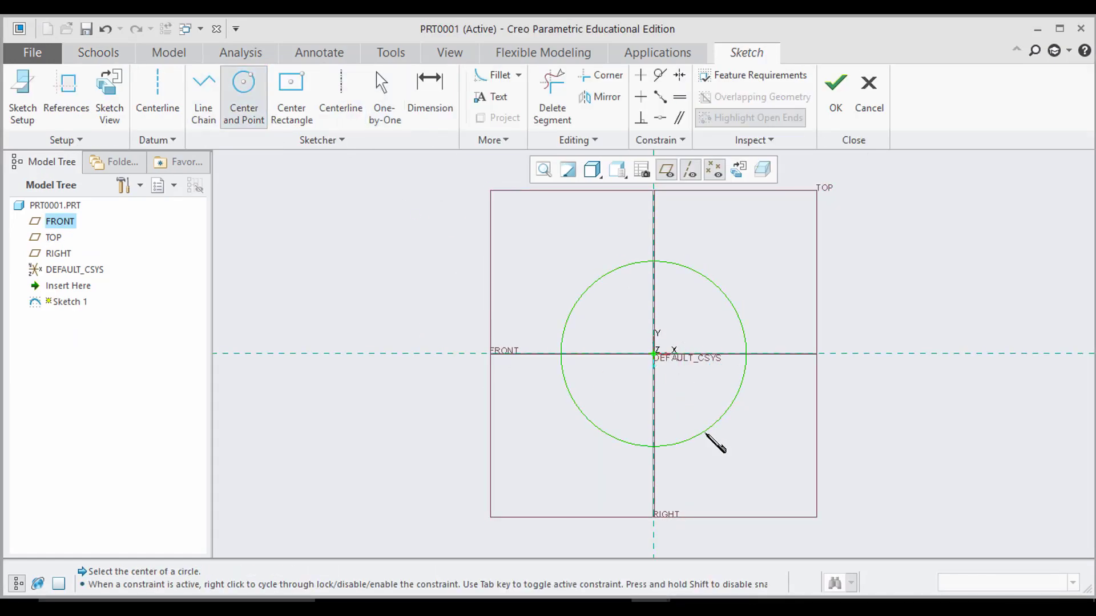
{"action": "left_click", "coordinate": [707, 435]}
{"action": "middle_click", "coordinate": [739, 450]}
{"action": "type", "text": "150"}
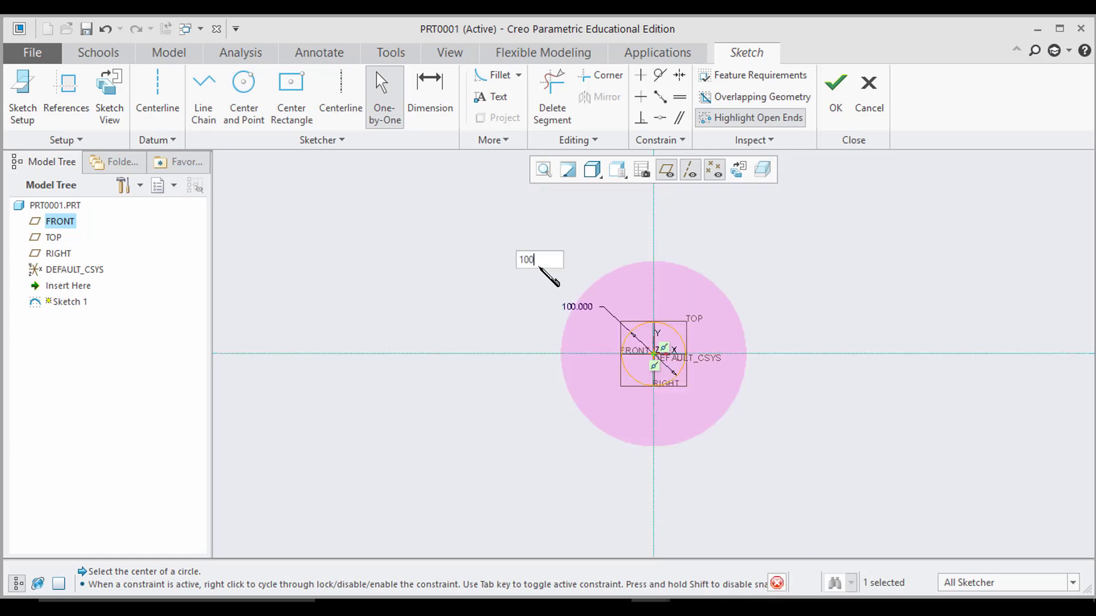
{"action": "key", "text": "Return"}
{"action": "left_click", "coordinate": [835, 94]}
- Extrude the circle 50 deep into a cylinder and orbit to view its end
{"action": "left_click", "coordinate": [392, 96]}
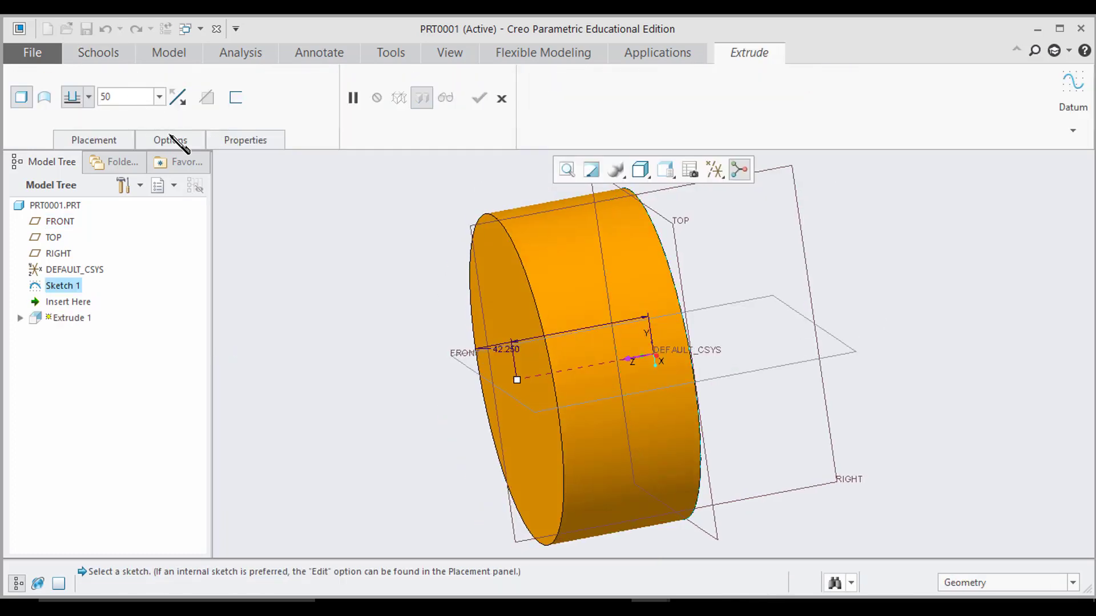
{"action": "left_click", "coordinate": [479, 98]}
{"action": "mouse_move", "coordinate": [697, 317]}
{"action": "middle_mouse_down"}
{"action": "mouse_move", "coordinate": [875, 263]}
{"action": "mouse_move", "coordinate": [846, 288]}
{"action": "middle_mouse_up"}
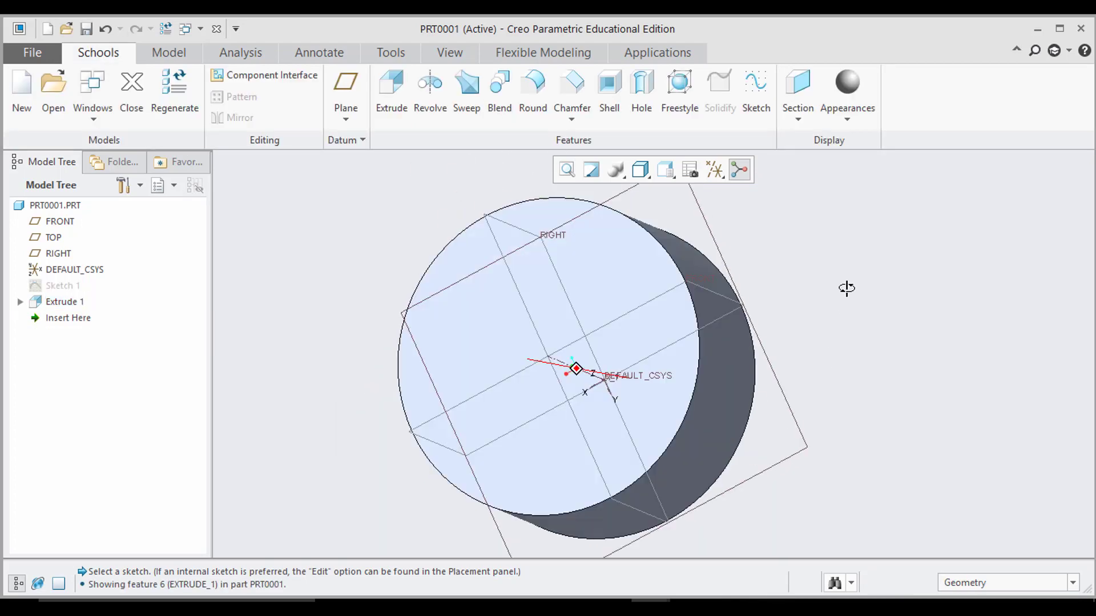
- Sketch a smaller center-point circle at the centre of the cylinder's end face
{"action": "left_click", "coordinate": [756, 94]}
{"action": "left_click", "coordinate": [511, 274]}
{"action": "left_click", "coordinate": [1011, 389]}
{"action": "left_click", "coordinate": [244, 95]}
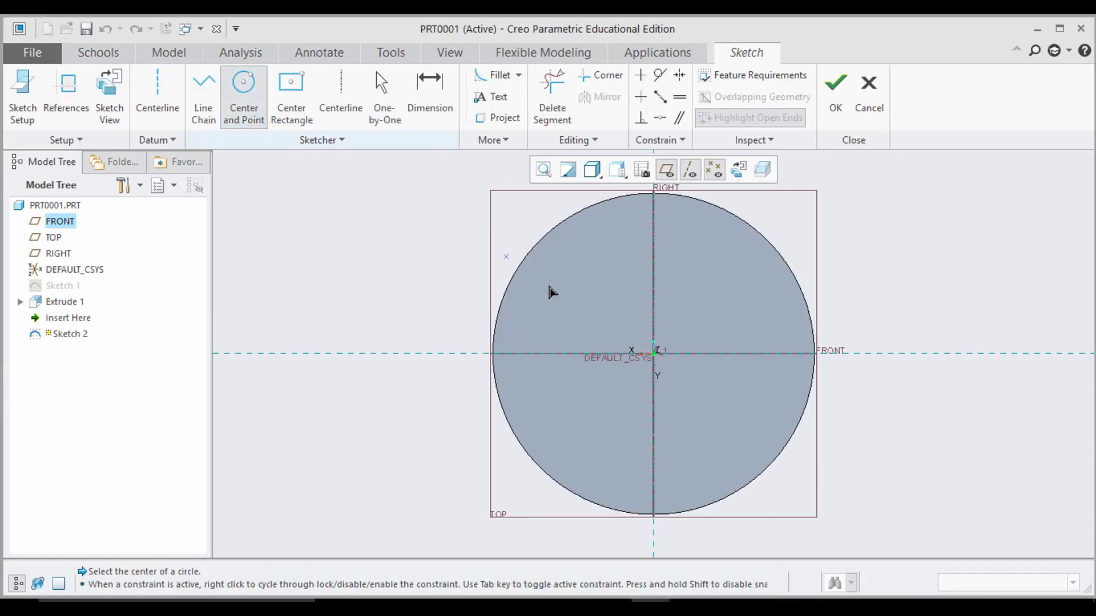
{"action": "left_click", "coordinate": [716, 404]}
{"action": "middle_click", "coordinate": [721, 436]}
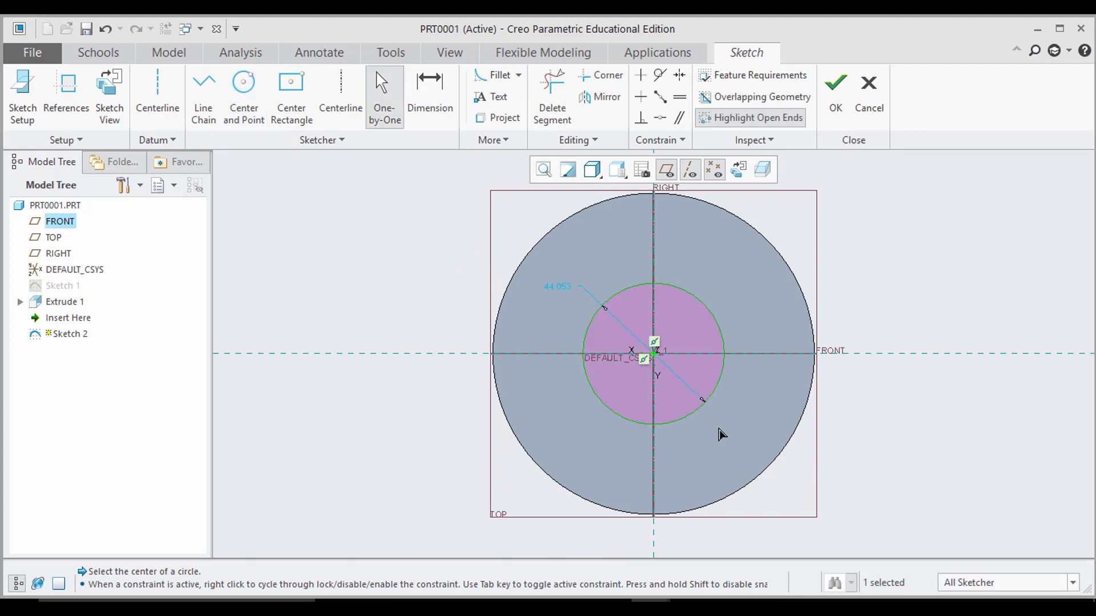
{"action": "left_click", "coordinate": [835, 86]}
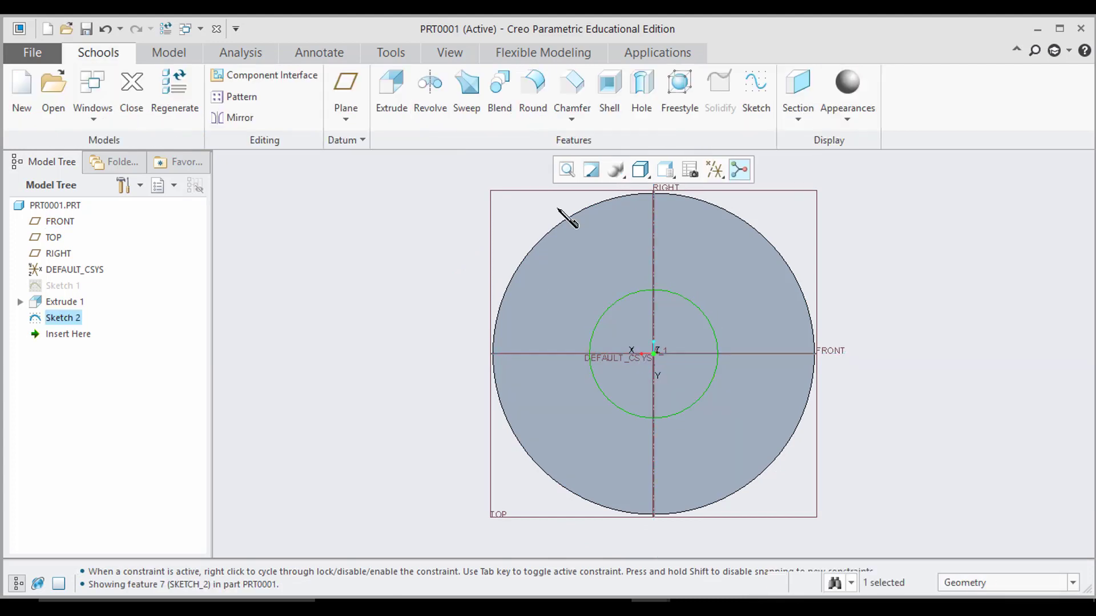
- Extrude the new circle to a depth of 100 and inspect the stepped cylinder
{"action": "left_click", "coordinate": [391, 90]}
{"action": "left_click", "coordinate": [121, 97]}
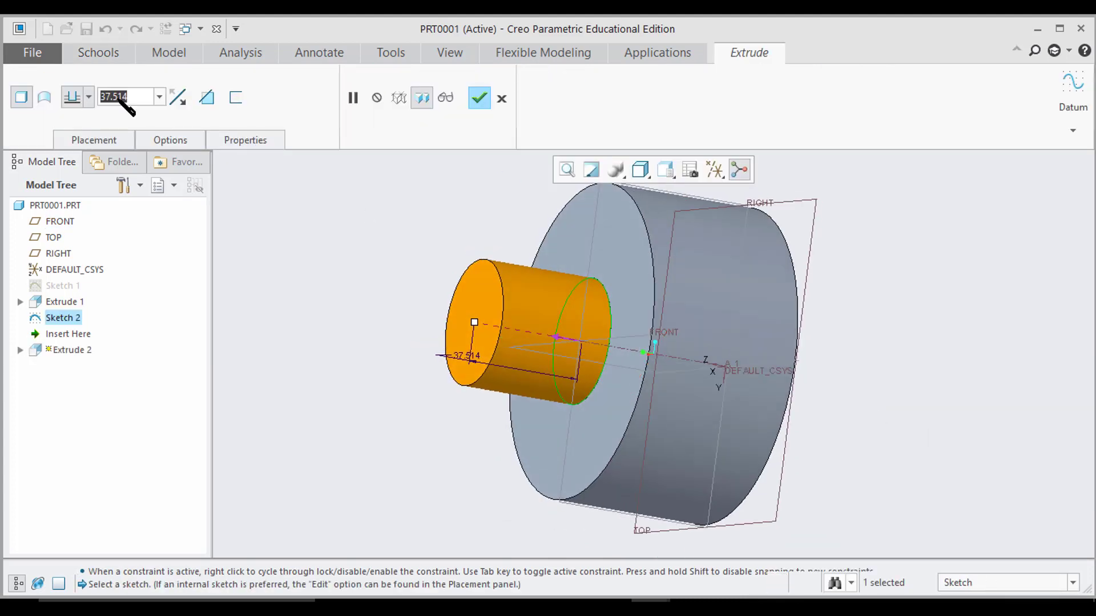
{"action": "type", "text": "100"}
{"action": "key", "text": "Return"}
{"action": "mouse_move", "coordinate": [900, 316]}
{"action": "middle_mouse_down"}
{"action": "mouse_move", "coordinate": [815, 409]}
{"action": "mouse_move", "coordinate": [717, 346]}
{"action": "mouse_move", "coordinate": [774, 411]}
{"action": "middle_mouse_up"}
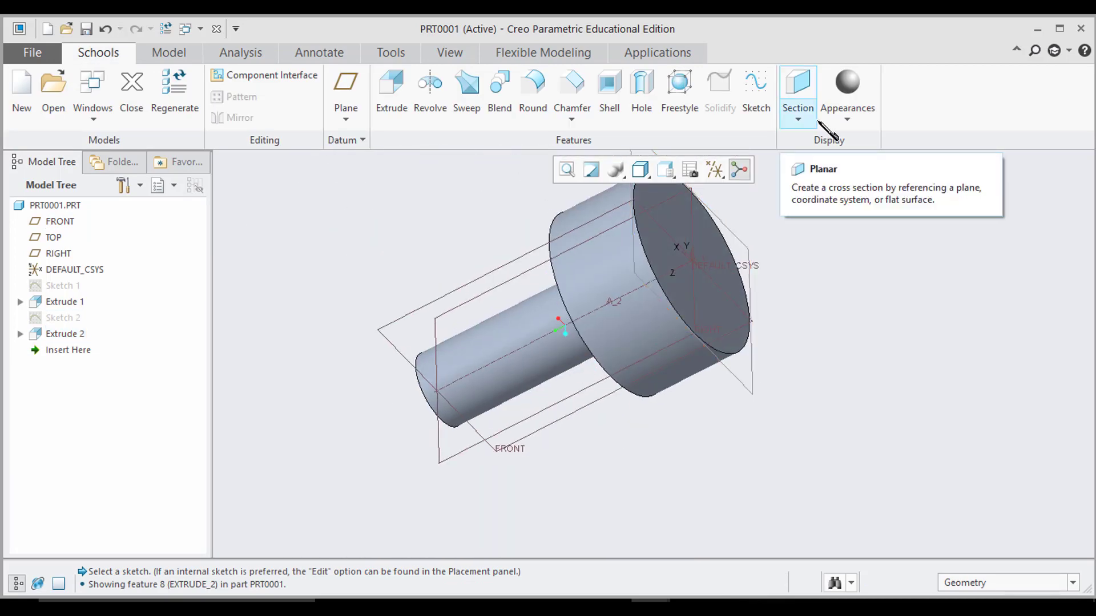